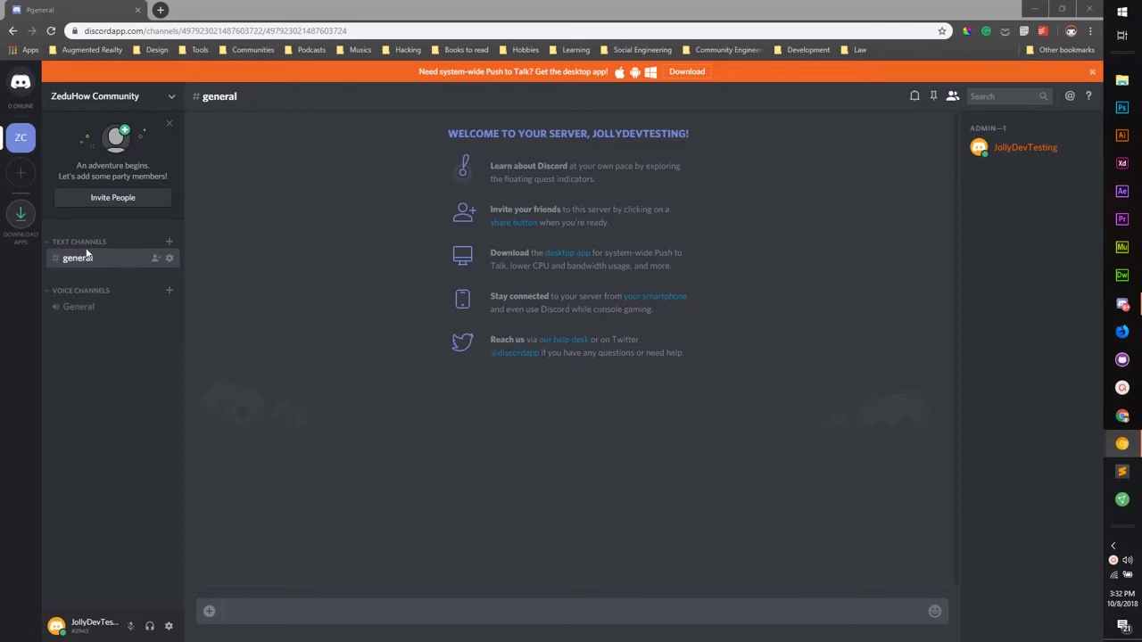
# Delete the general text channel from the ZeduHow Community server and confirm the deletion.
pyautogui.click(70, 275)
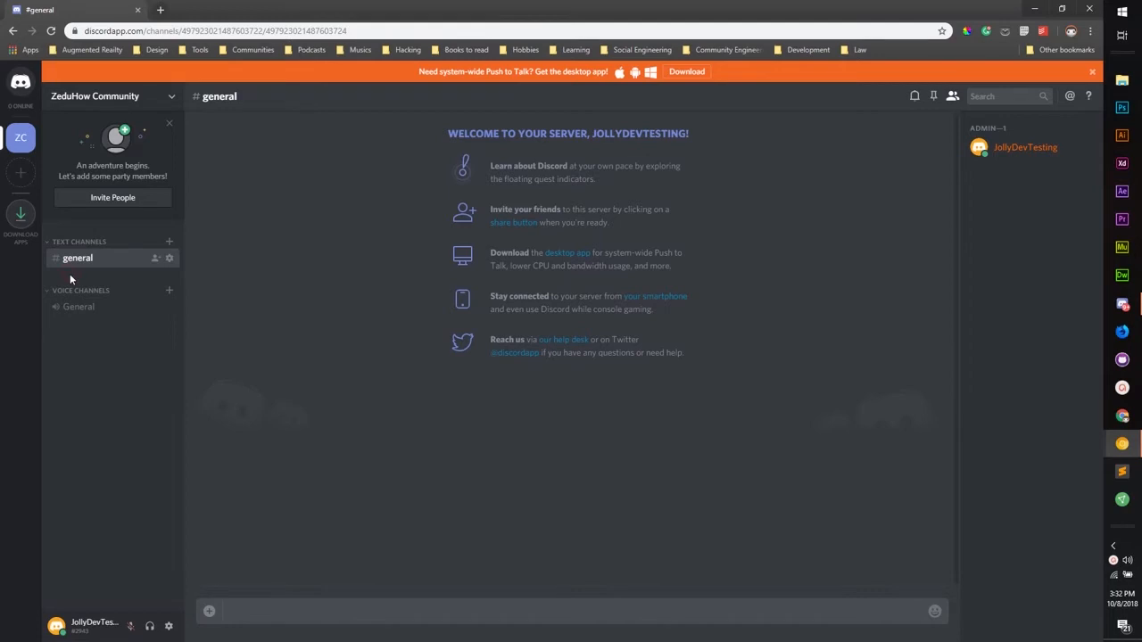
pyautogui.rightClick(80, 260)
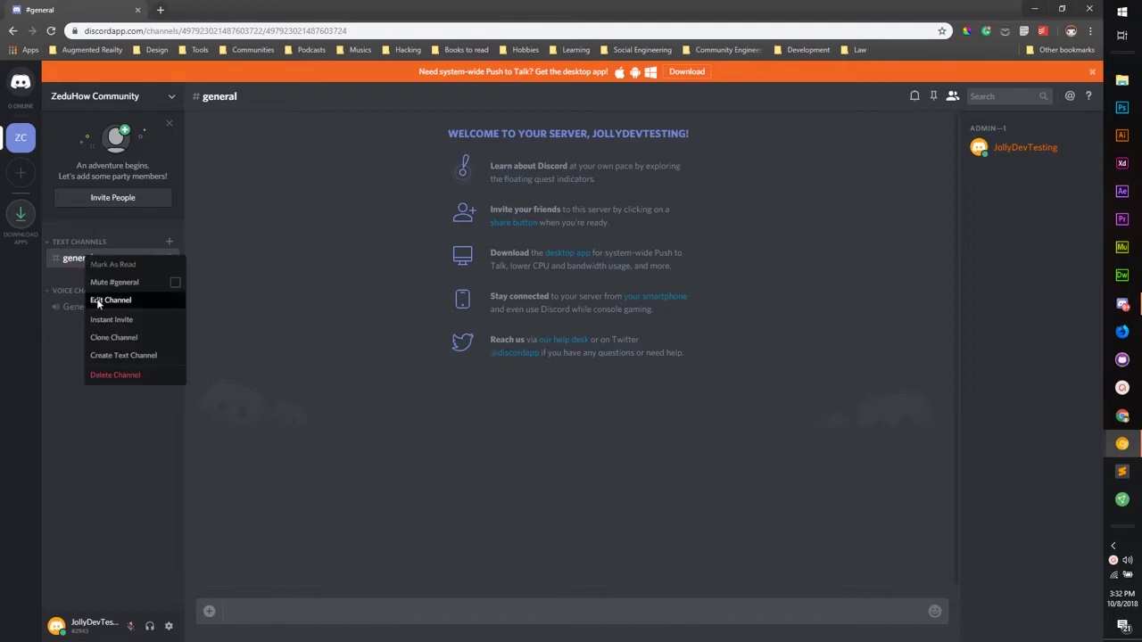
pyautogui.click(164, 378)
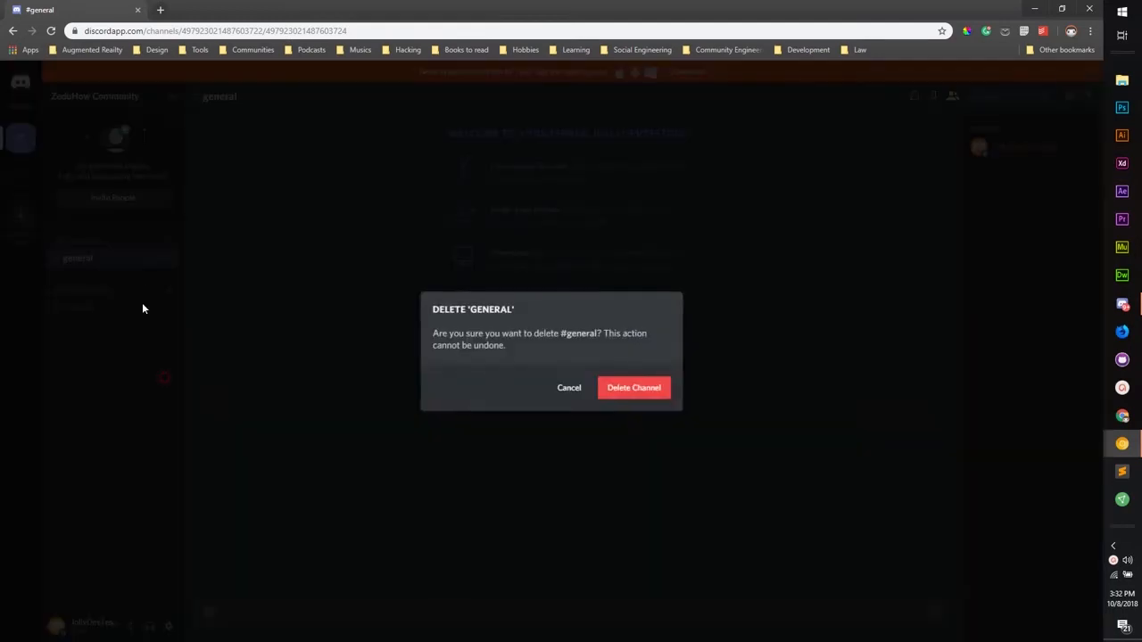
pyautogui.click(644, 391)
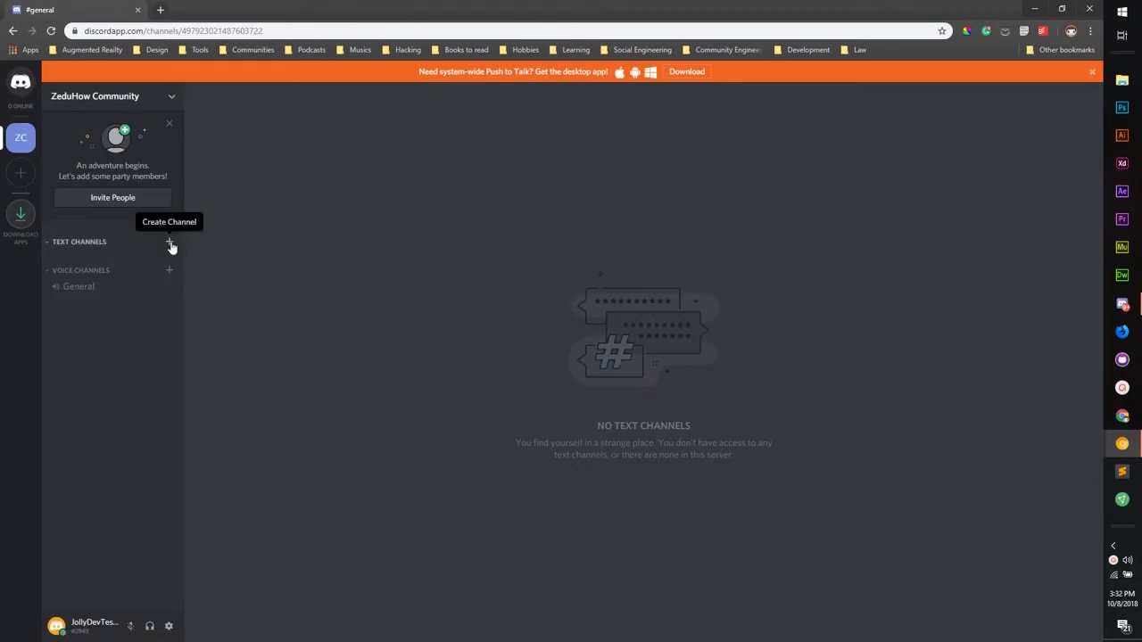
# Delete the Text Channels category from the server and confirm the deletion.
pyautogui.rightClick(134, 241)
pyautogui.click(161, 342)
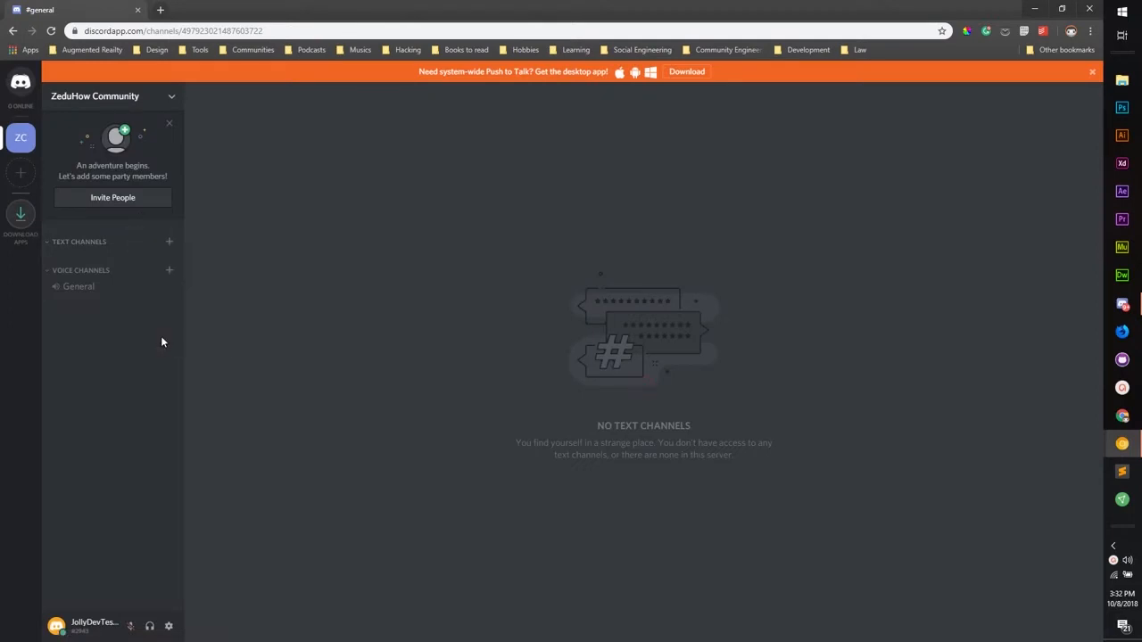
pyautogui.click(645, 393)
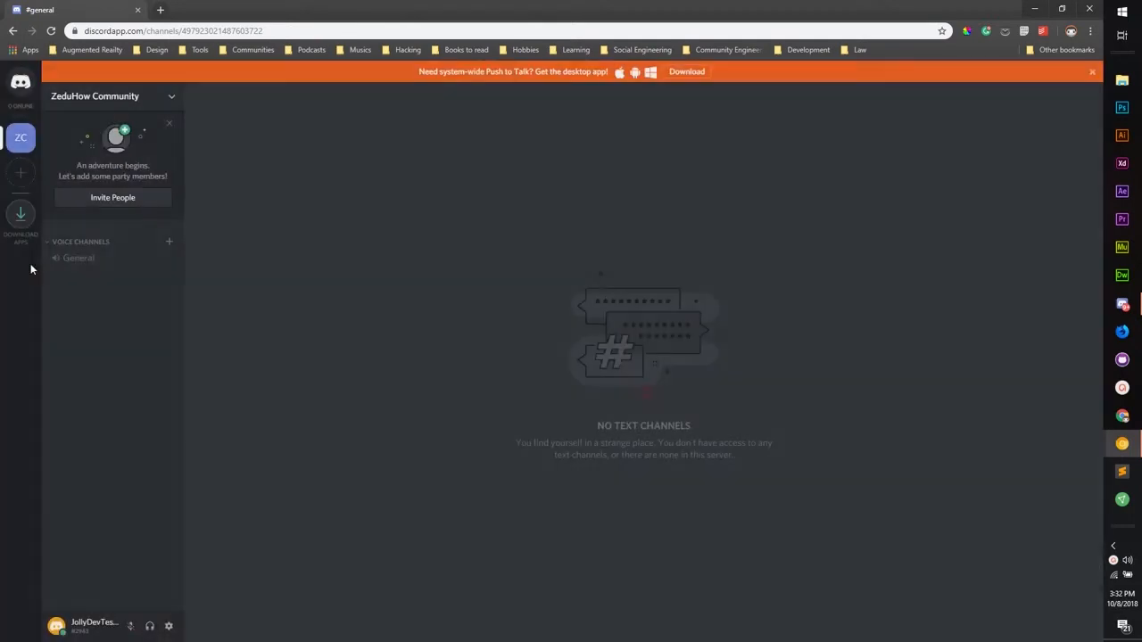
# Delete the General voice channel from the server and confirm the deletion.
pyautogui.rightClick(103, 264)
pyautogui.click(137, 362)
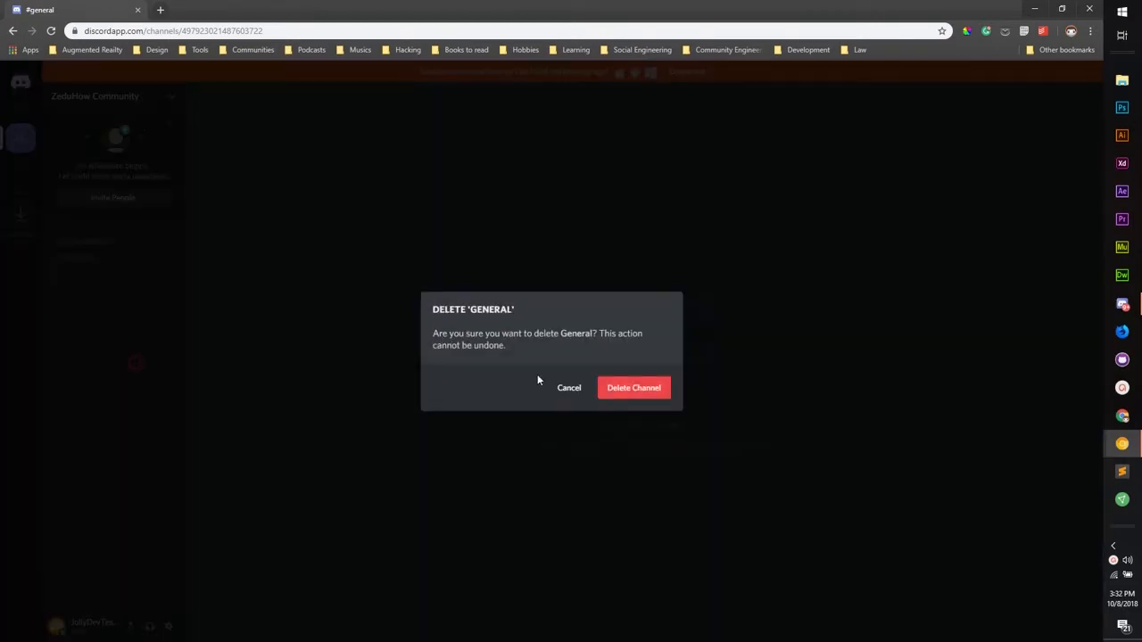
pyautogui.click(650, 396)
# Delete the Voice Channels category and dismiss the invite-people prompt above the channel list.
pyautogui.rightClick(104, 242)
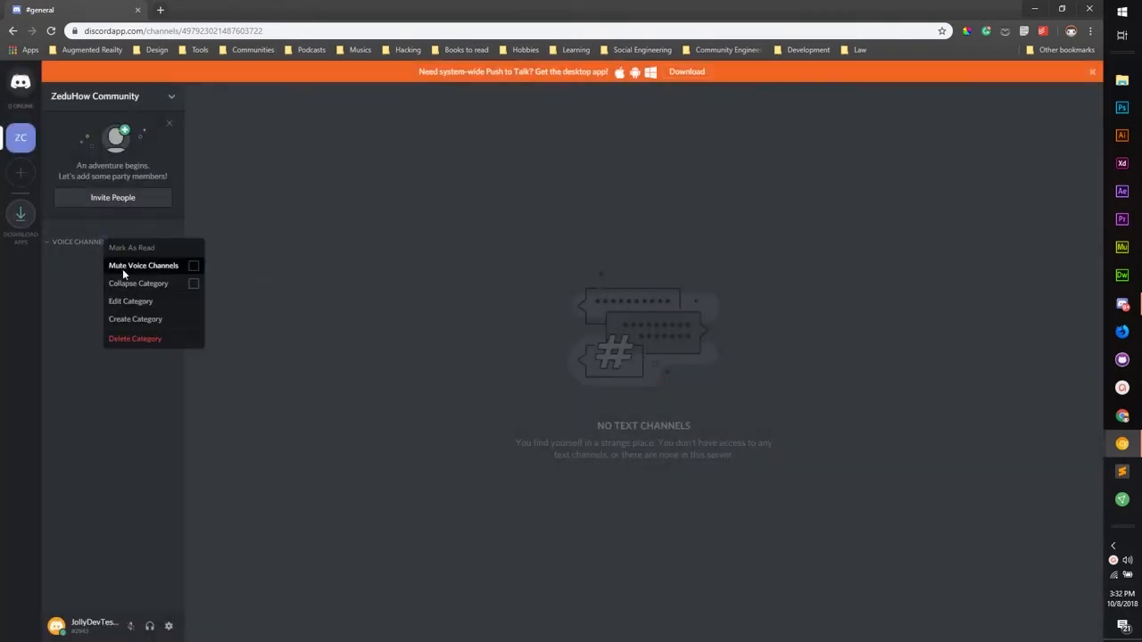
pyautogui.click(138, 340)
pyautogui.click(643, 395)
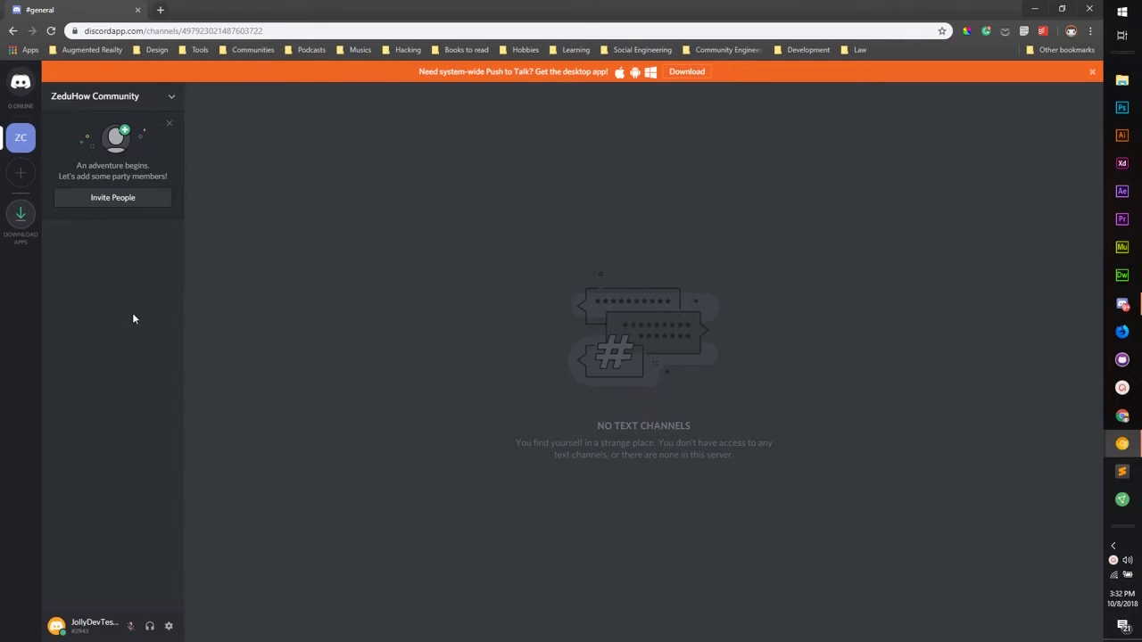
pyautogui.click(167, 125)
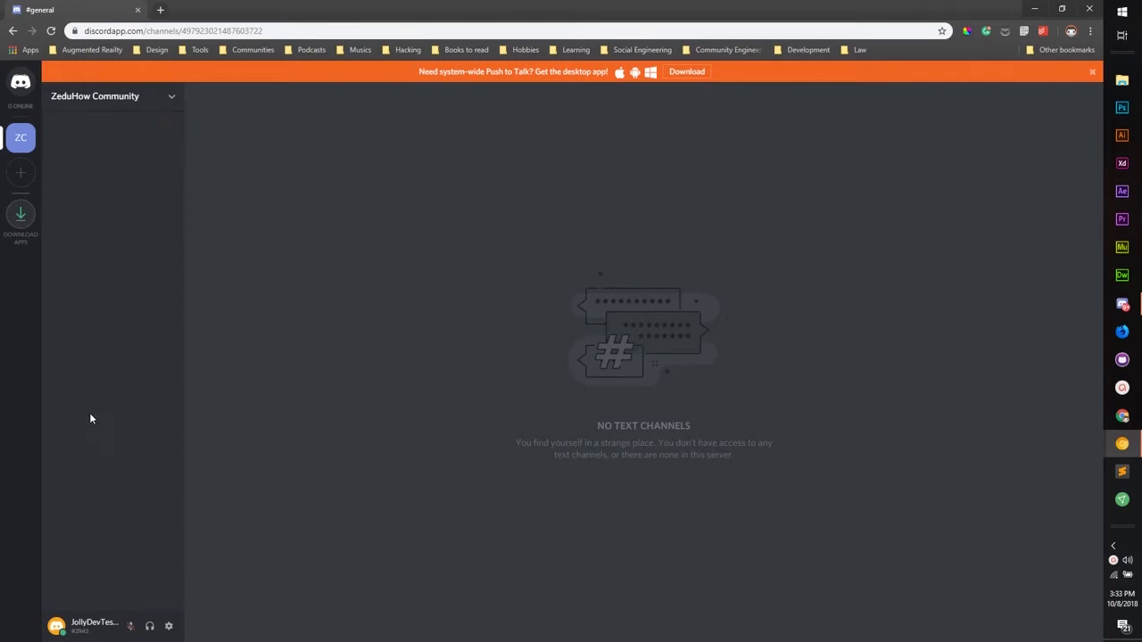
pyautogui.click(138, 105)
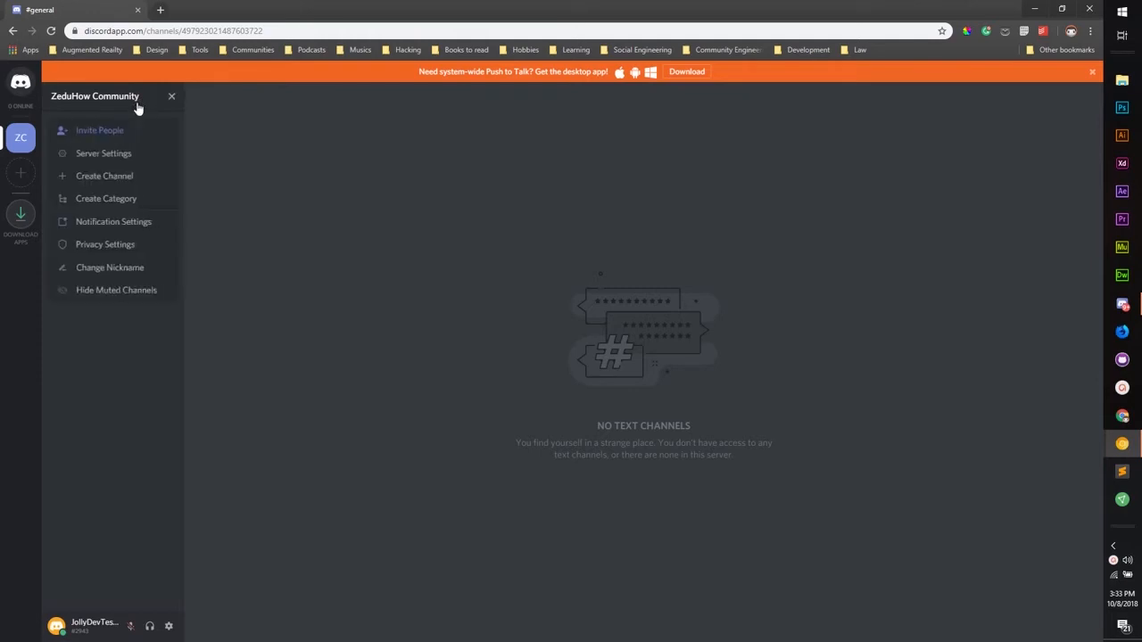
pyautogui.click(117, 177)
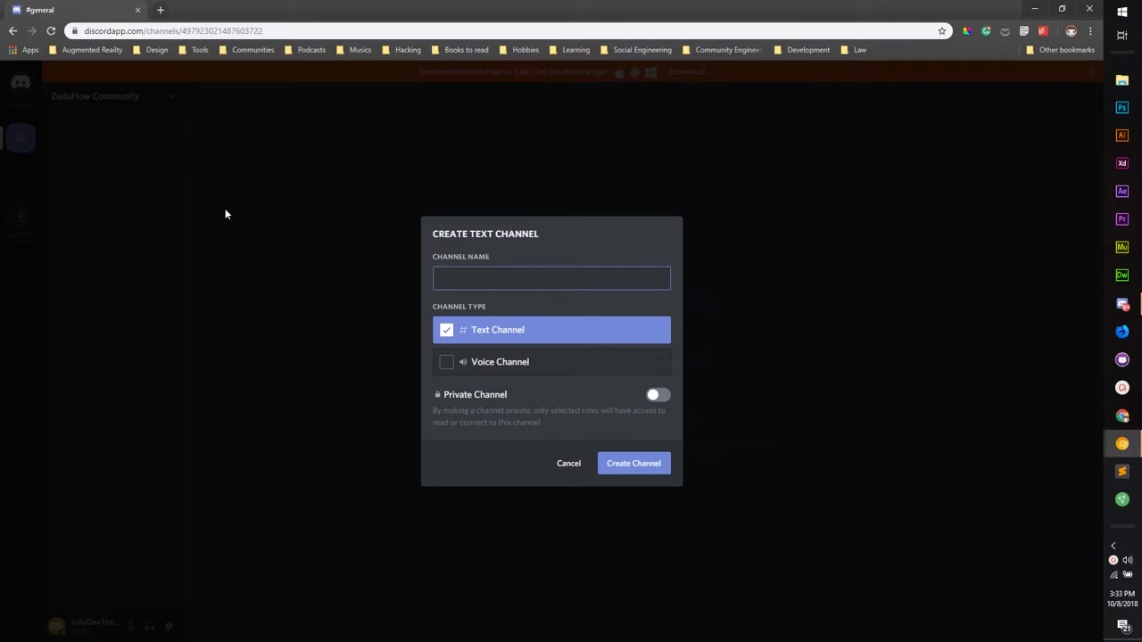
pyautogui.write('th')
pyautogui.press('BackSpace')
pyautogui.press('BackSpace')
pyautogui.click(564, 465)
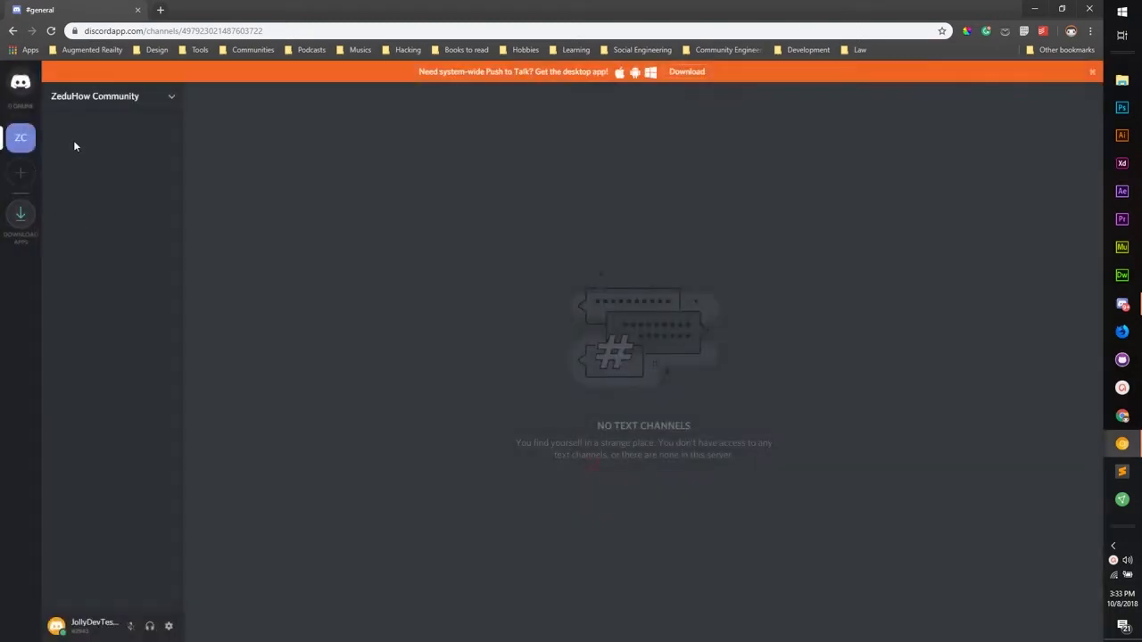
# Create a non-private channel category named Server in the ZeduHow Community server.
pyautogui.click(103, 96)
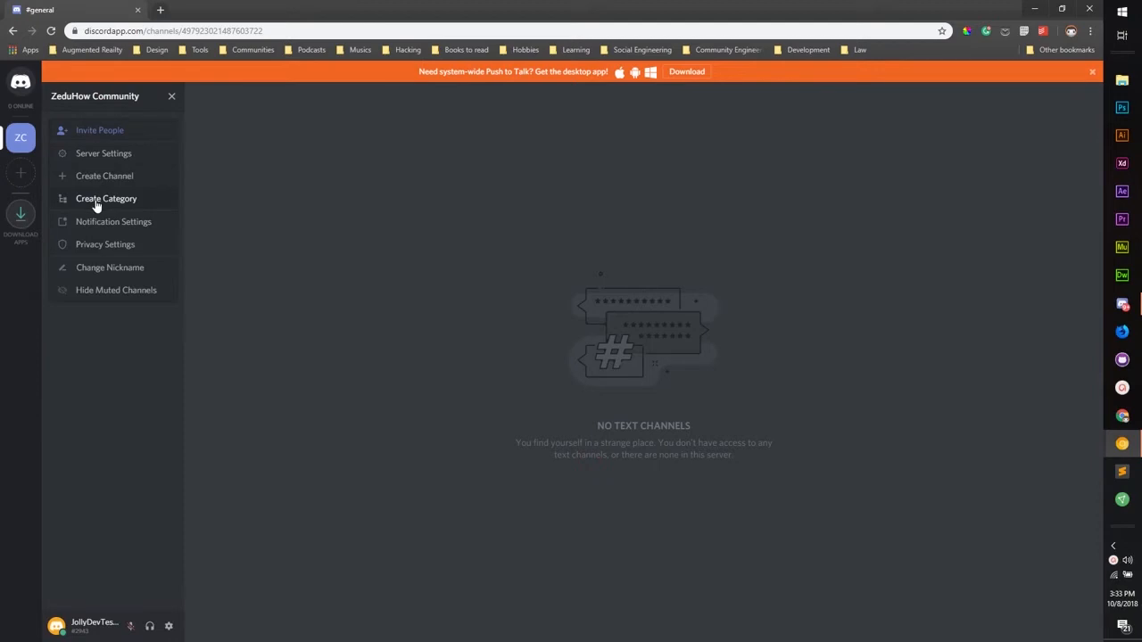
pyautogui.click(96, 202)
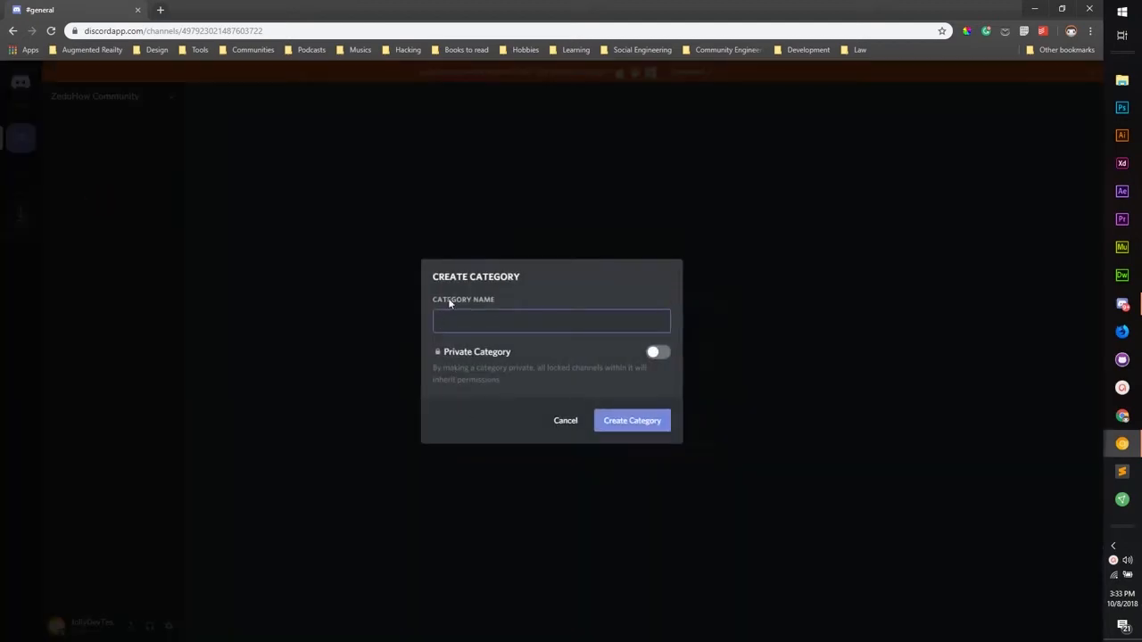
pyautogui.write('Server')
pyautogui.press('Return')
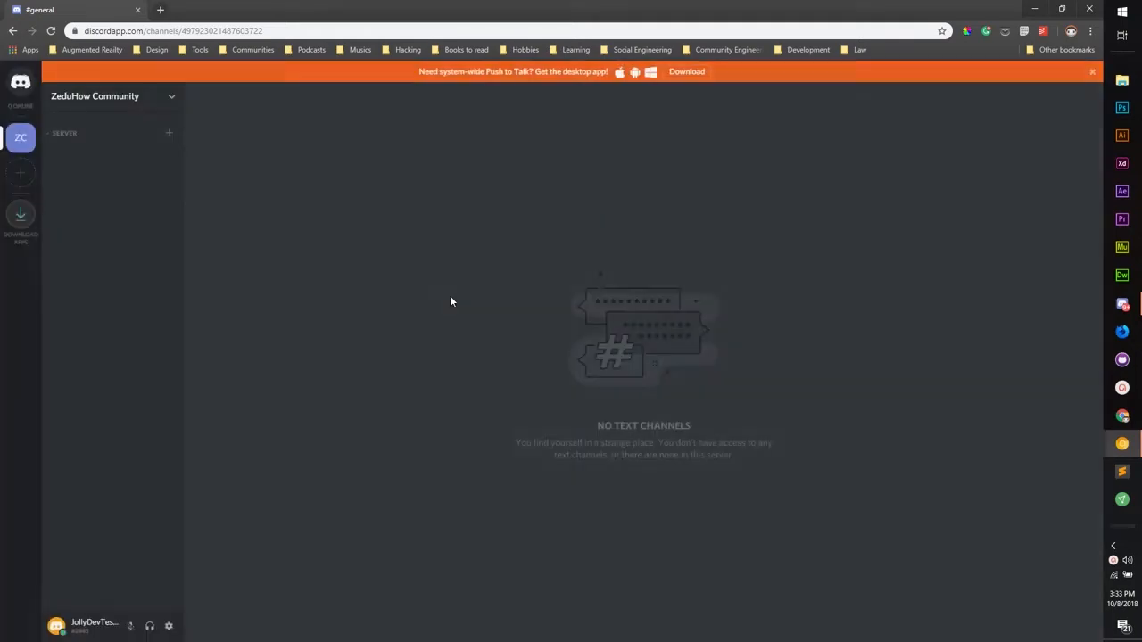
# Create a second non-private channel category named Social in the server.
pyautogui.click(105, 93)
pyautogui.click(112, 195)
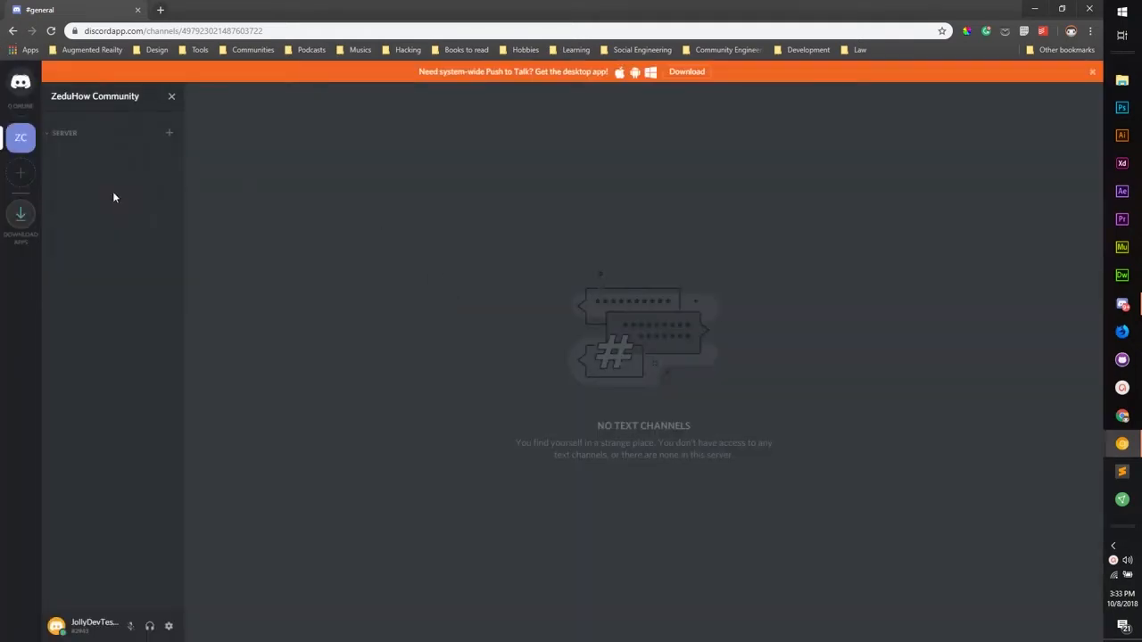
pyautogui.write('Social')
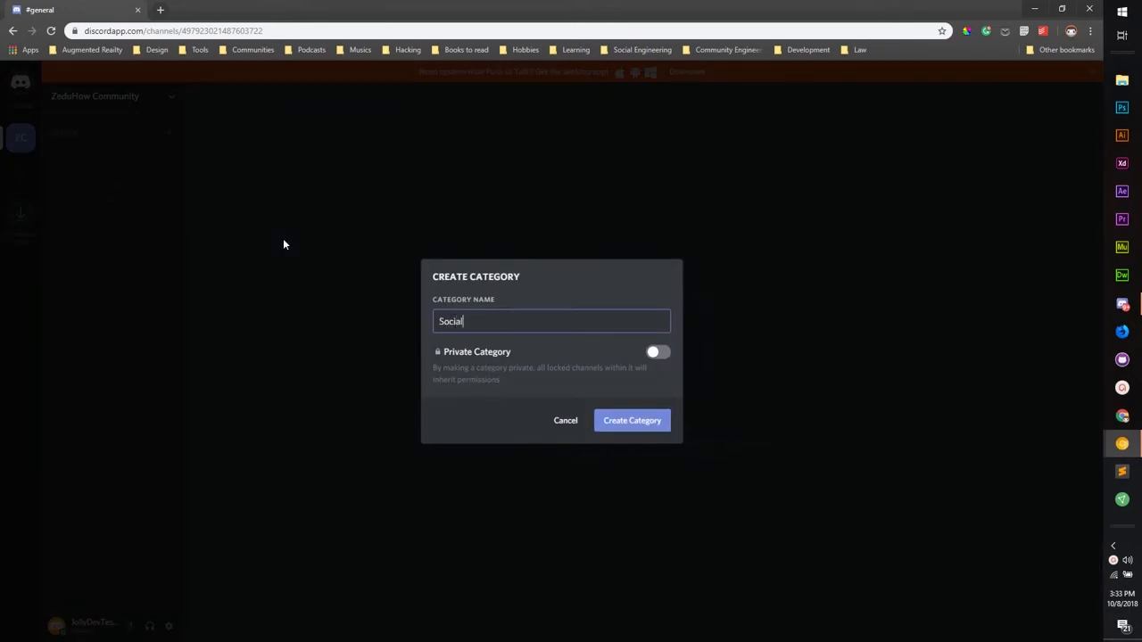
pyautogui.press('Return')
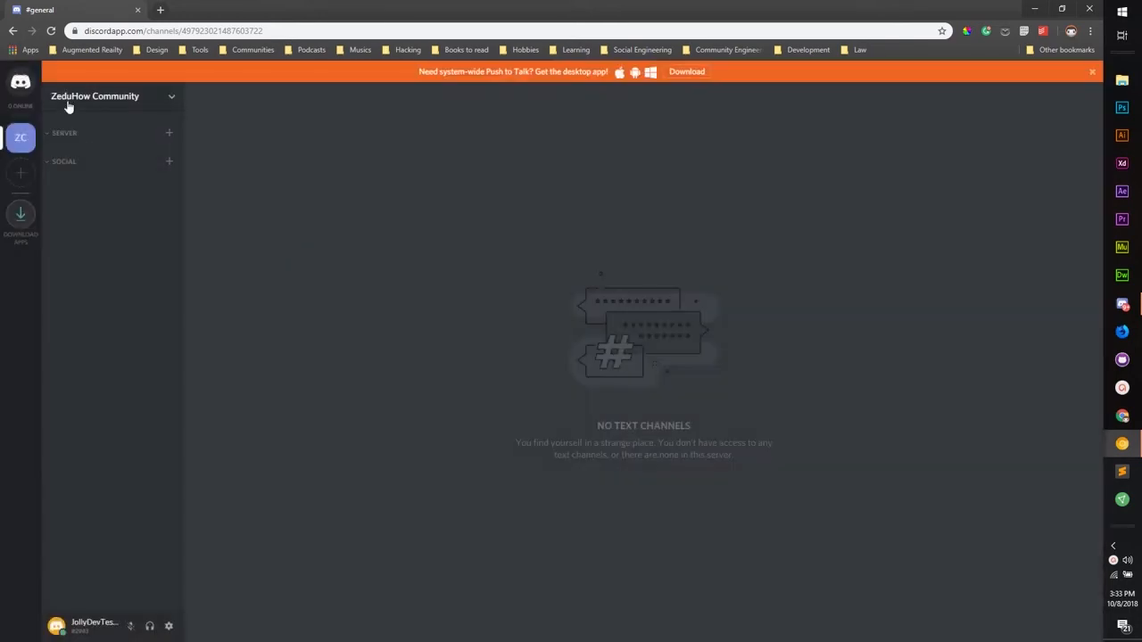
# Create a non-private text channel named help outside the categories.
pyautogui.click(68, 105)
pyautogui.click(101, 177)
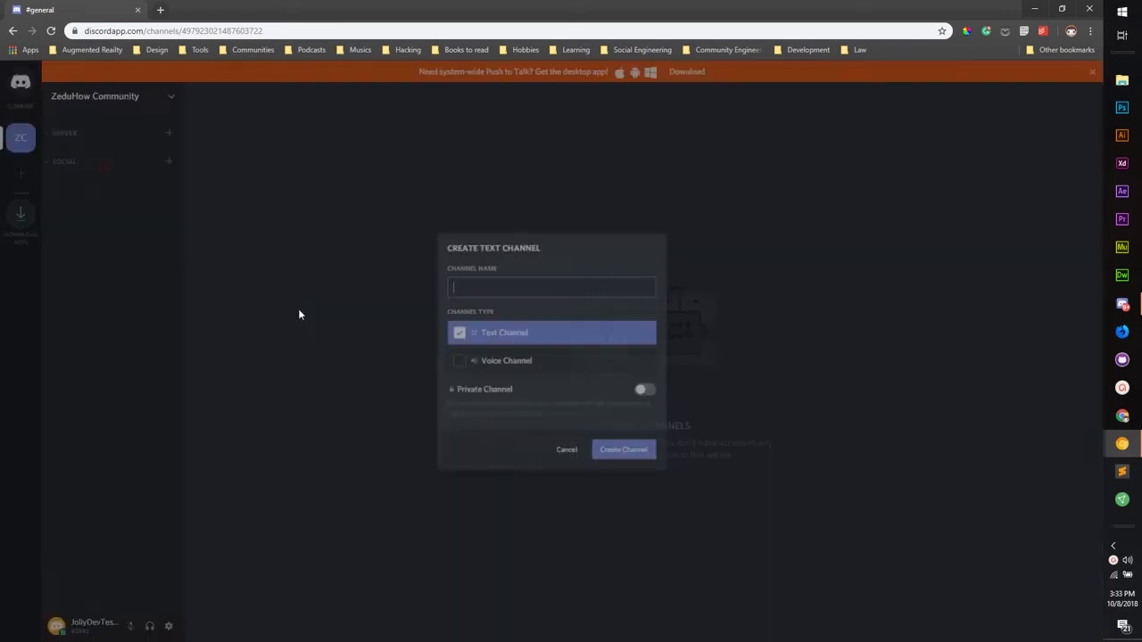
pyautogui.write('help')
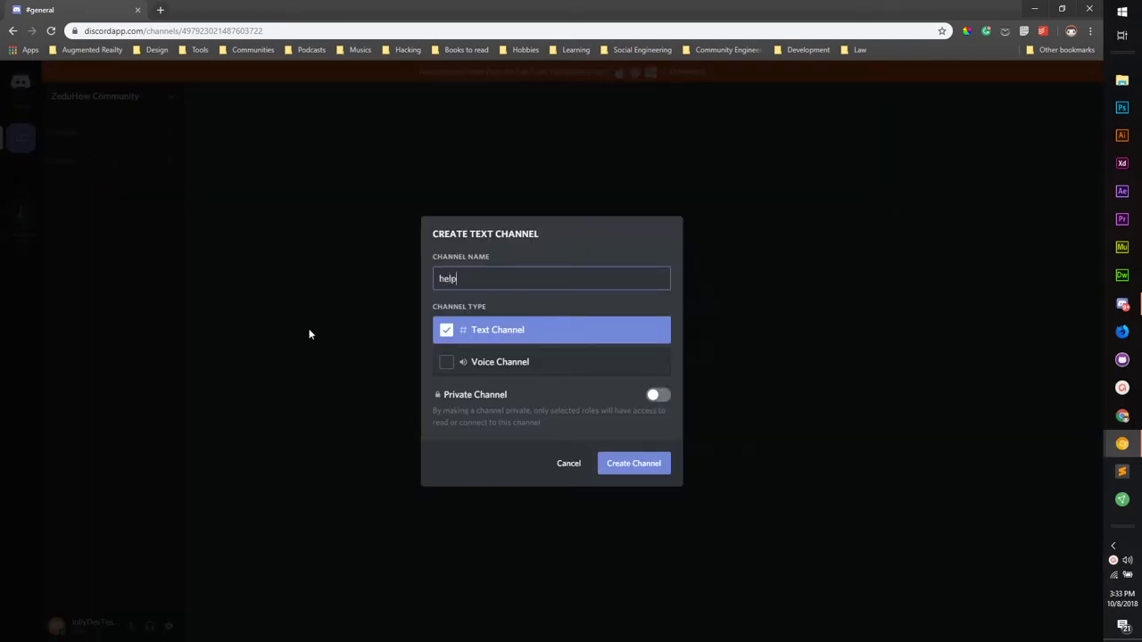
pyautogui.press('Return')
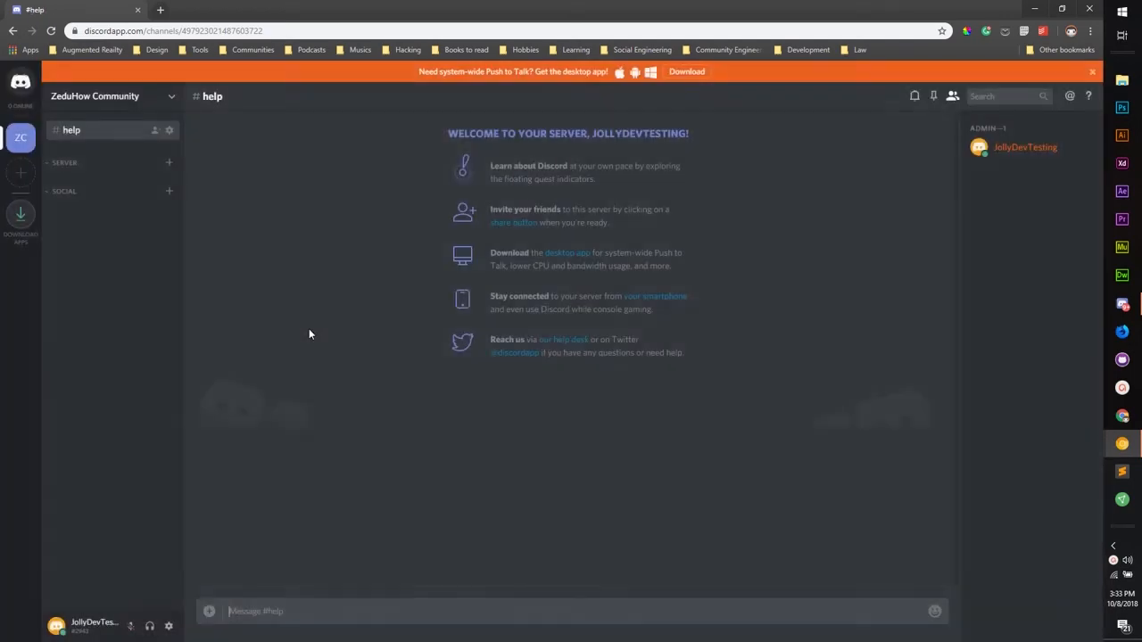
# Delete the help text channel through its channel settings and confirm the deletion.
pyautogui.click(169, 130)
pyautogui.click(289, 209)
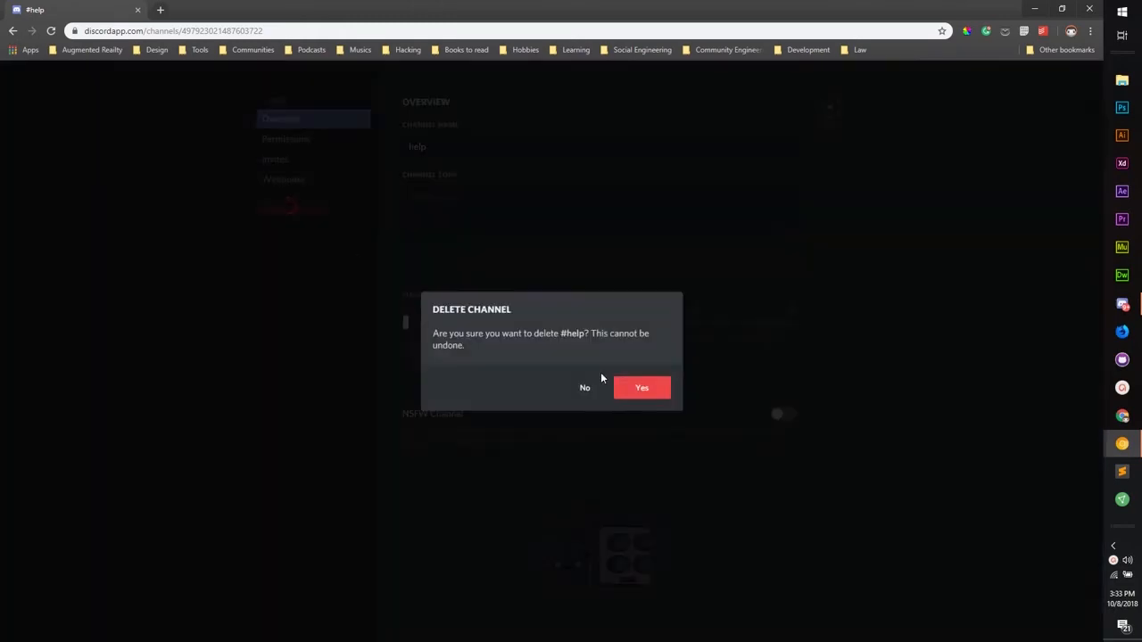
pyautogui.click(663, 394)
# Create a third non-private channel category named Staff in the server.
pyautogui.click(120, 100)
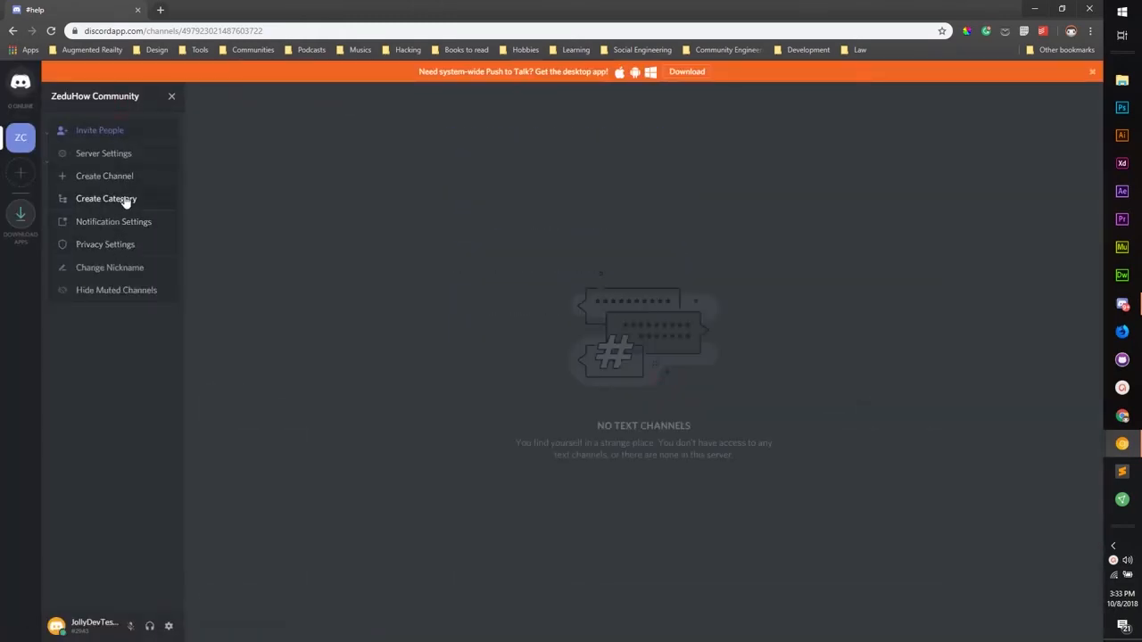
pyautogui.click(129, 200)
pyautogui.write('Staff')
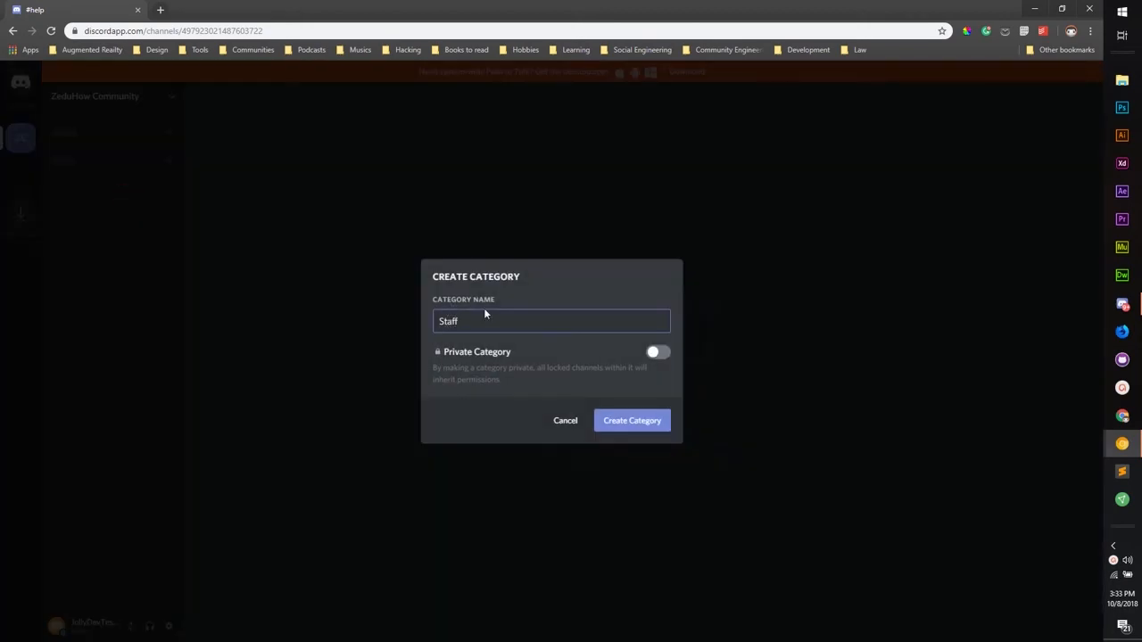
pyautogui.press('Return')
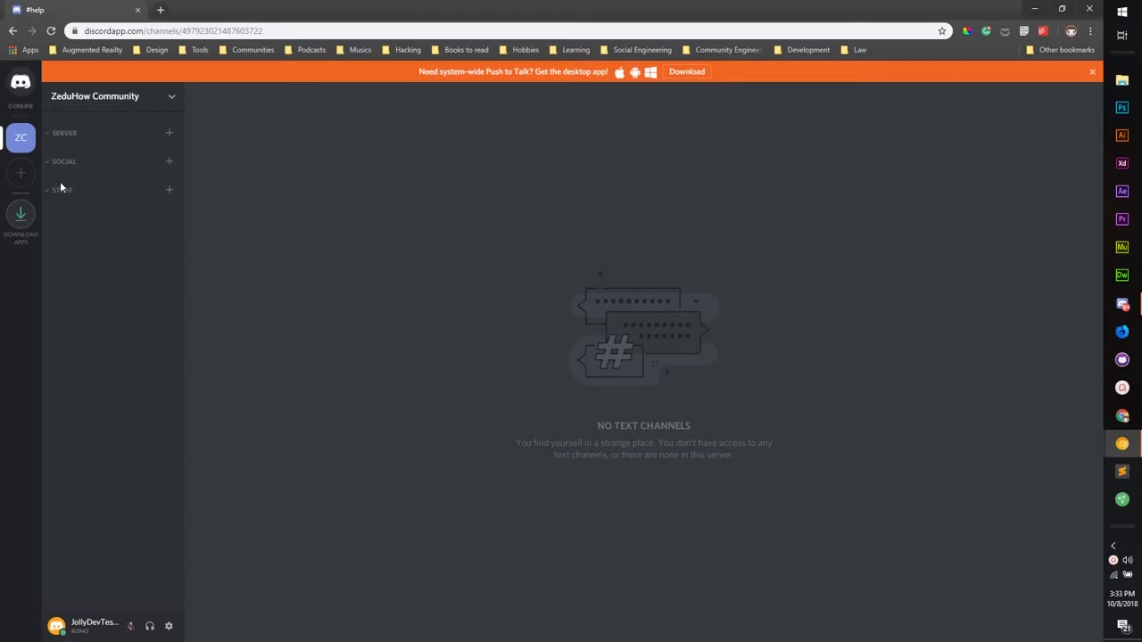
pyautogui.rightClick(72, 139)
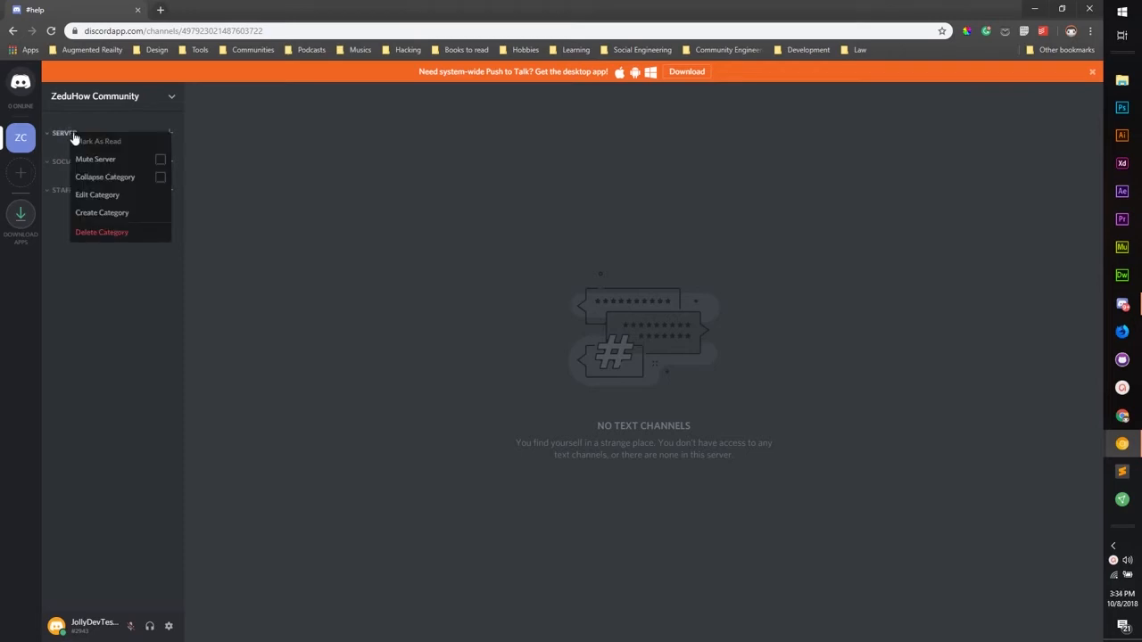
pyautogui.click(119, 196)
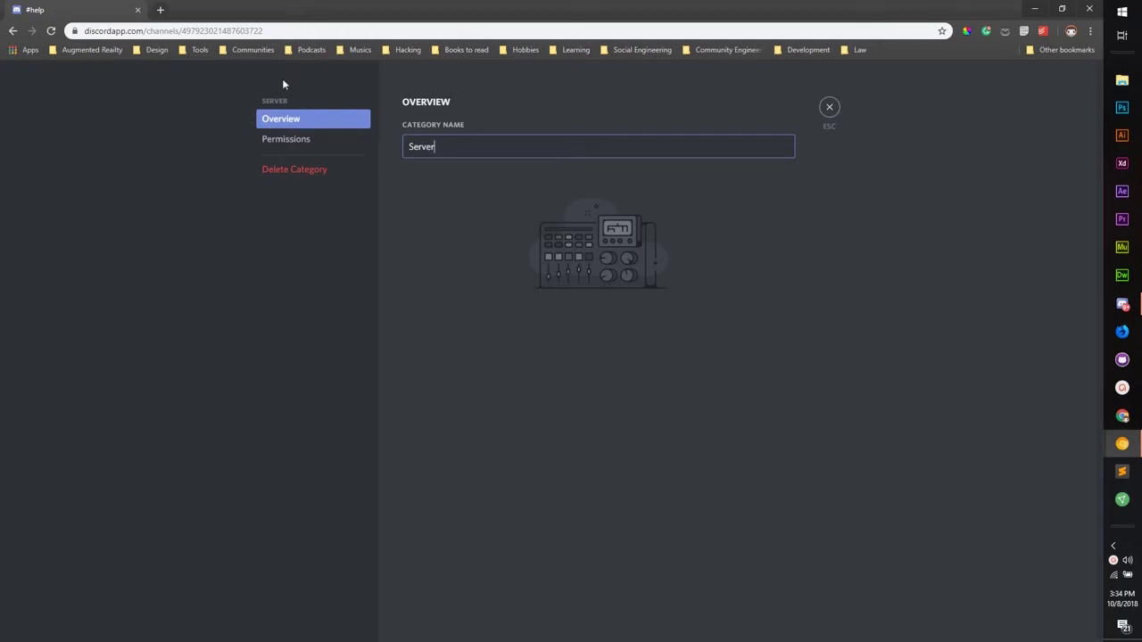
pyautogui.click(279, 141)
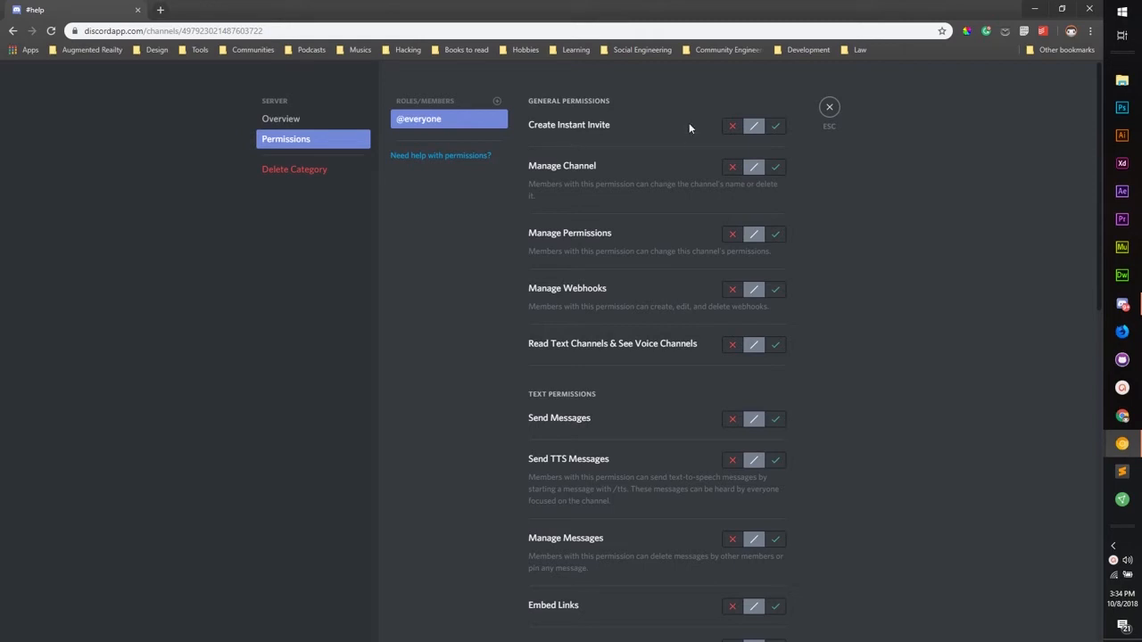
pyautogui.click(732, 125)
pyautogui.click(732, 167)
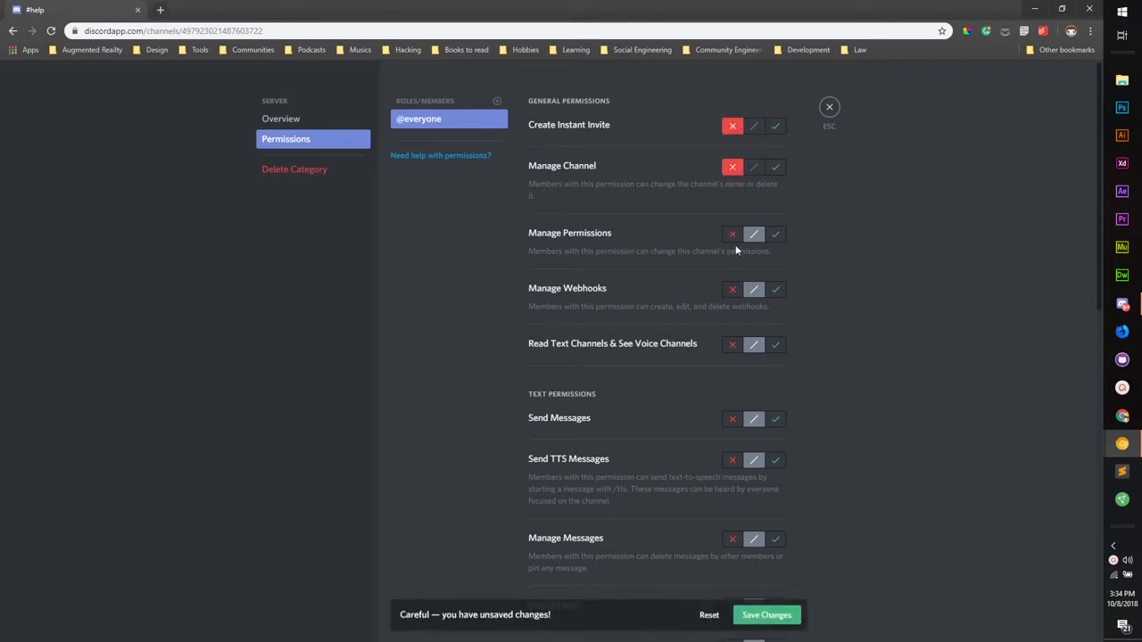
pyautogui.click(733, 236)
pyautogui.scroll(-2, 719, 278)
pyautogui.scroll(2, 719, 278)
pyautogui.click(732, 290)
pyautogui.click(732, 345)
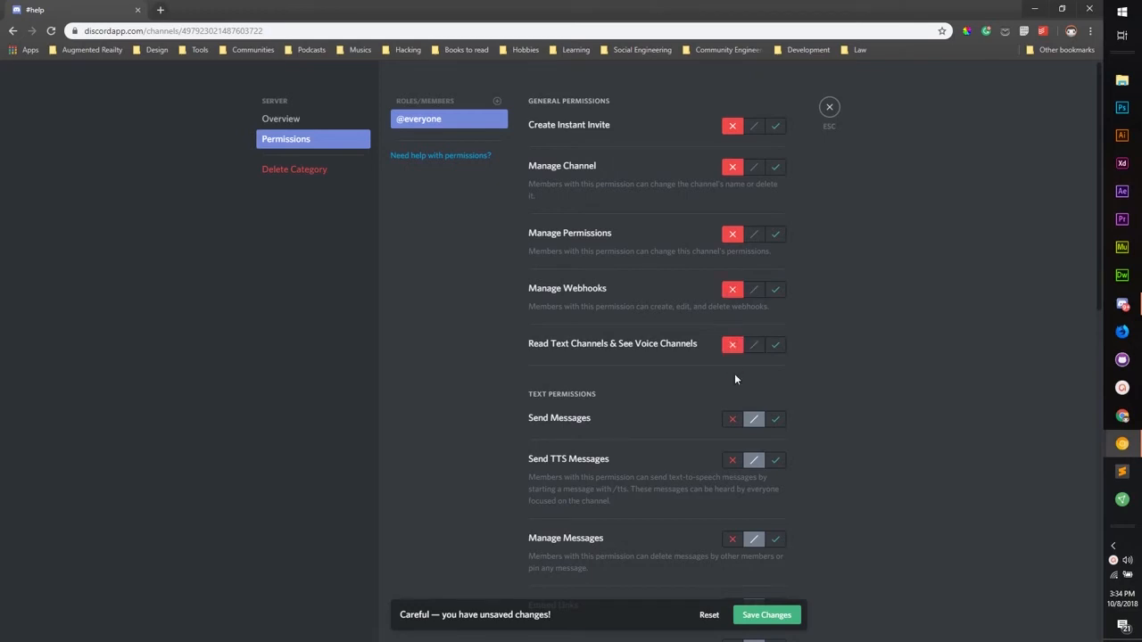
pyautogui.click(732, 419)
pyautogui.scroll(-2, 745, 429)
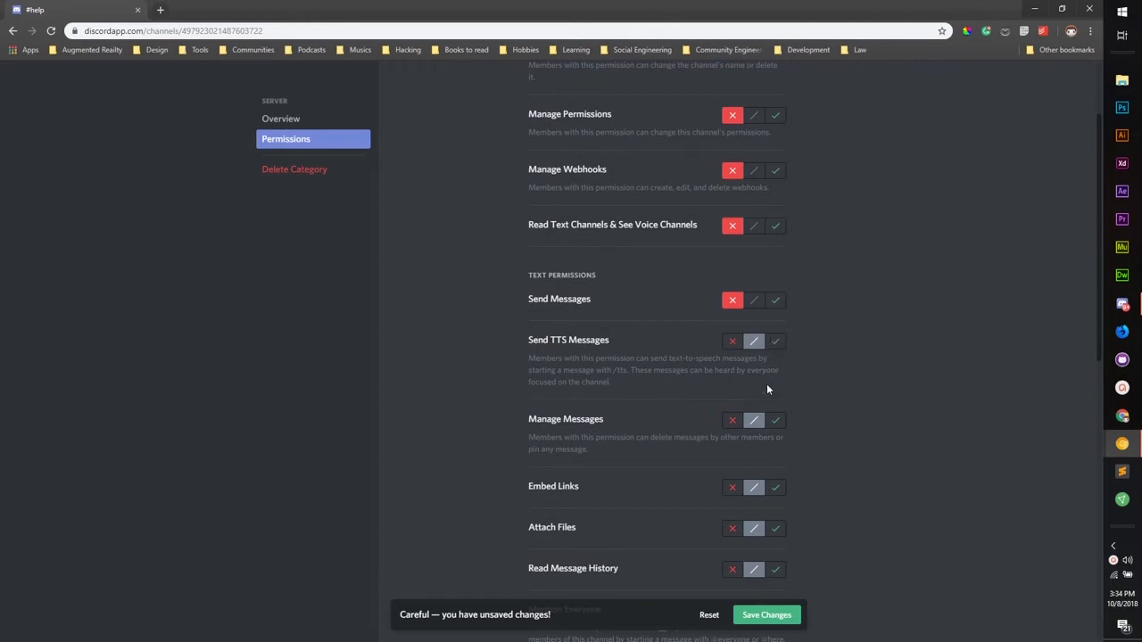
pyautogui.click(732, 342)
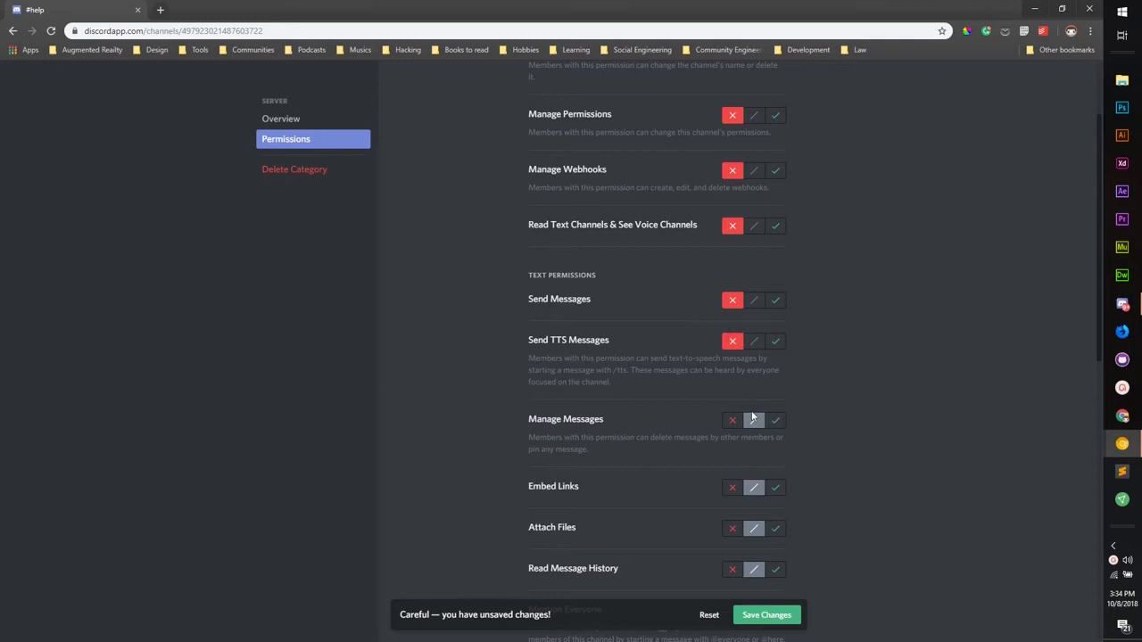
pyautogui.click(736, 421)
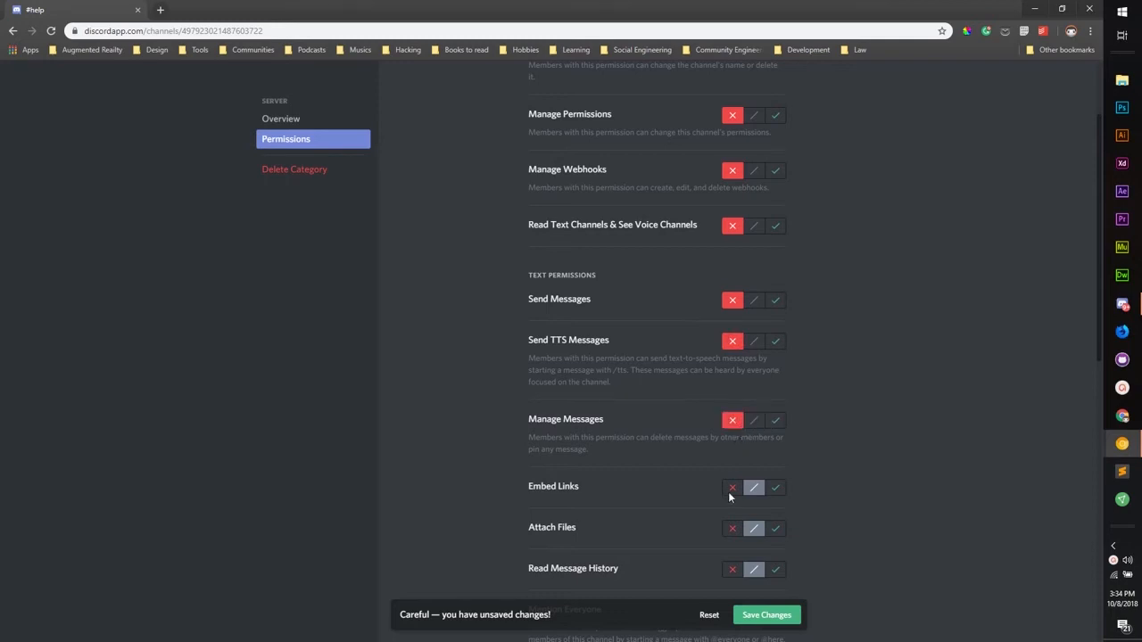
pyautogui.click(731, 488)
pyautogui.click(733, 528)
pyautogui.scroll(-3, 740, 509)
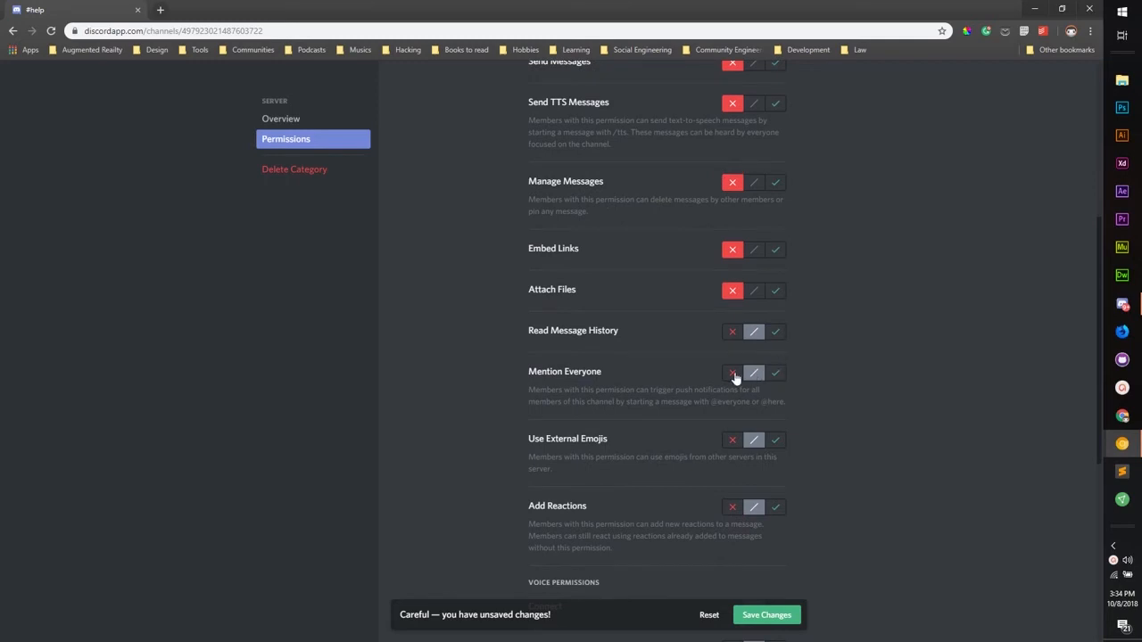
pyautogui.click(733, 373)
pyautogui.click(773, 332)
pyautogui.scroll(-2, 722, 379)
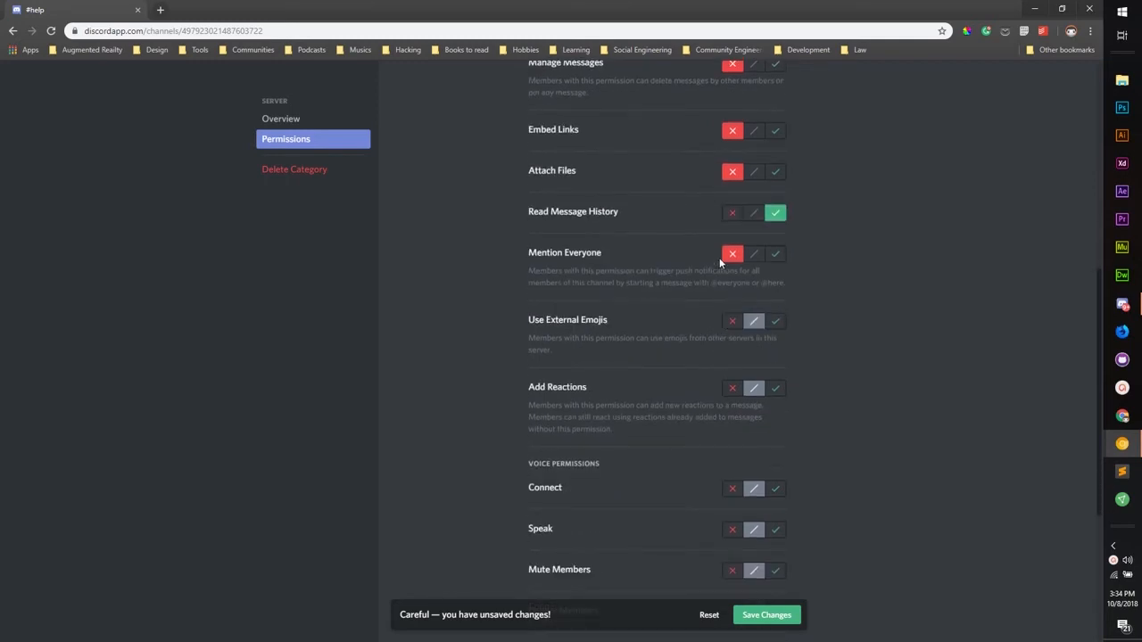
pyautogui.click(734, 321)
pyautogui.click(733, 387)
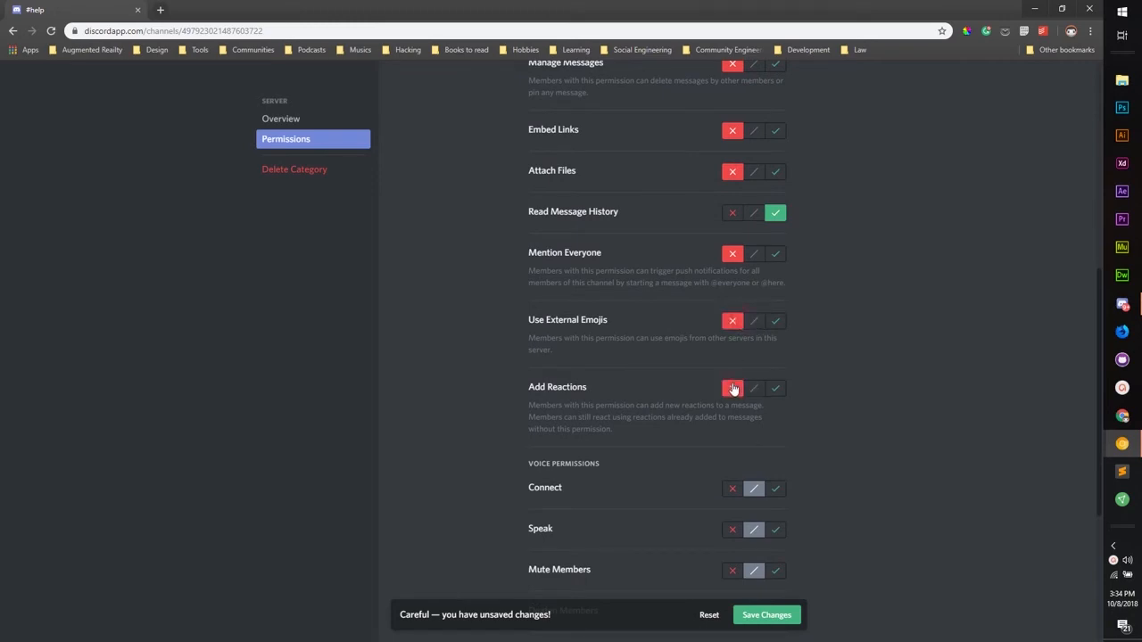
pyautogui.scroll(-2, 735, 397)
pyautogui.click(734, 370)
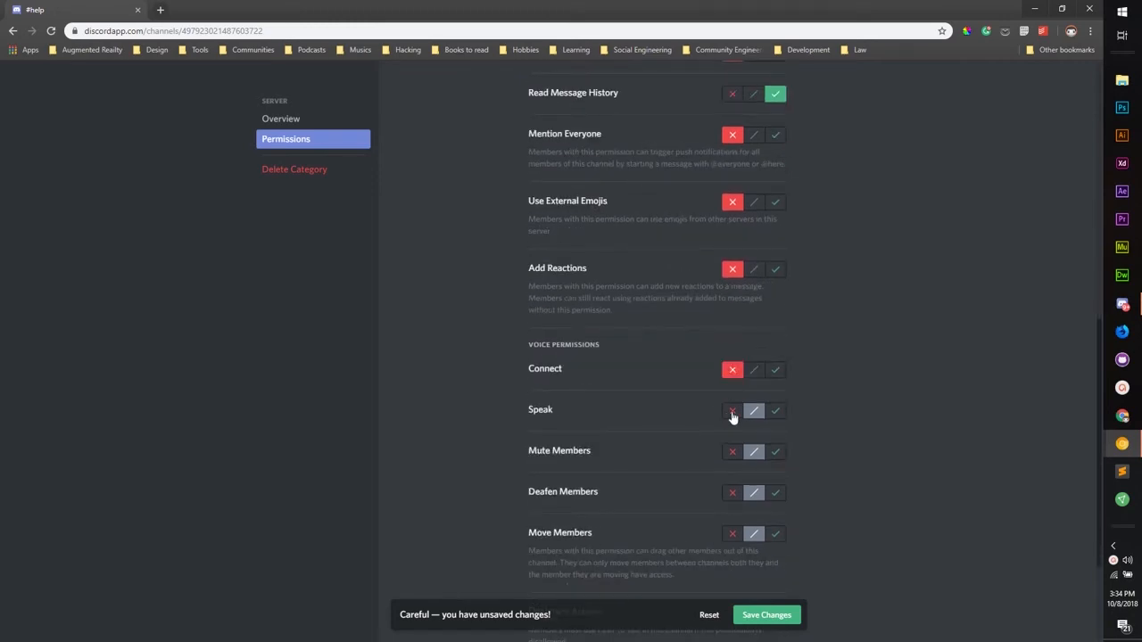
pyautogui.click(731, 411)
pyautogui.click(733, 453)
pyautogui.click(731, 493)
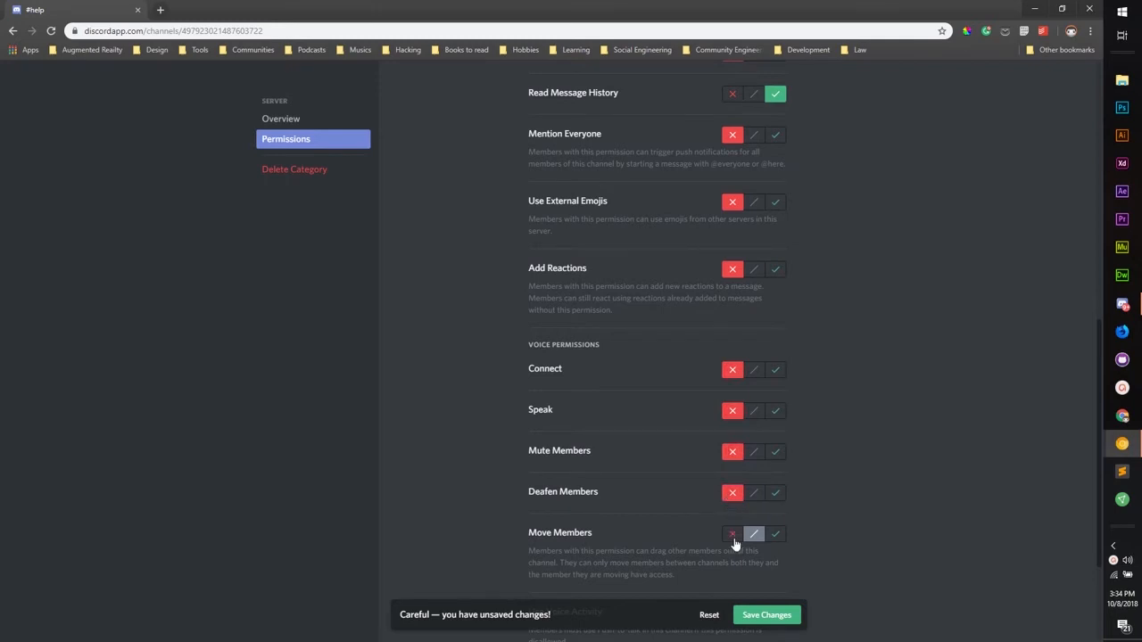
pyautogui.click(732, 535)
pyautogui.scroll(-3, 757, 482)
pyautogui.click(730, 448)
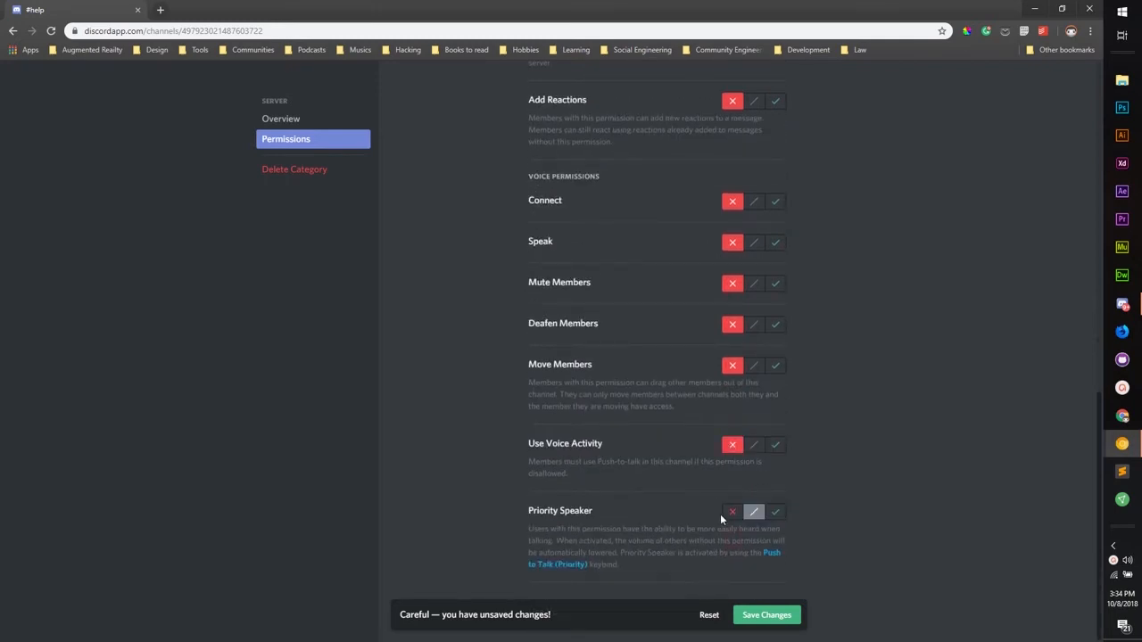
pyautogui.click(731, 512)
pyautogui.scroll(5, 739, 499)
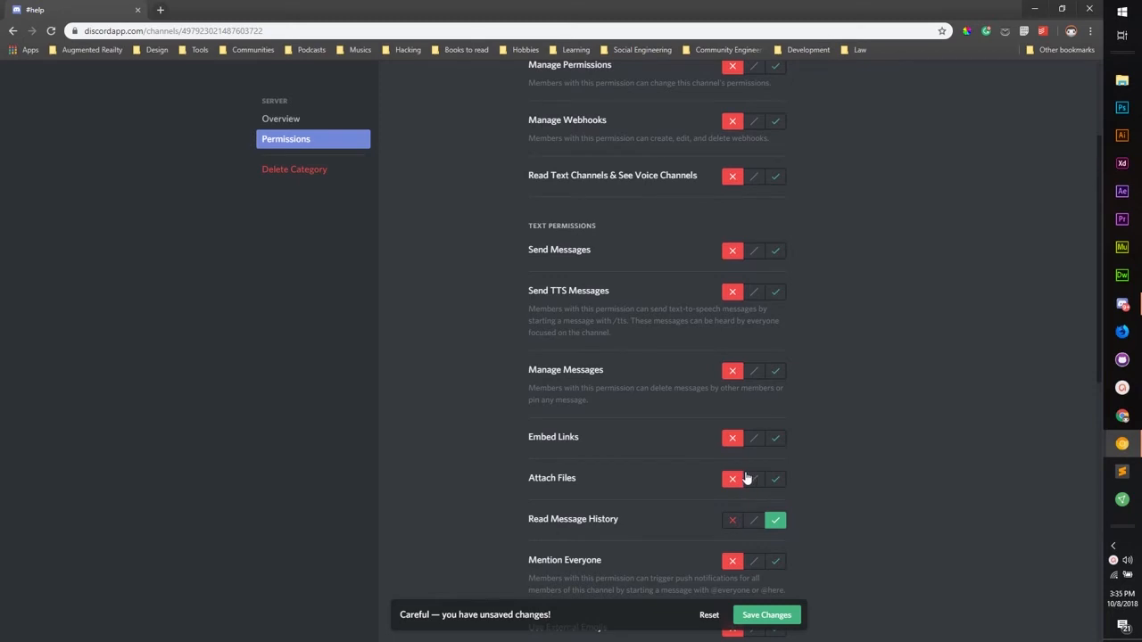
pyautogui.scroll(-1, 753, 318)
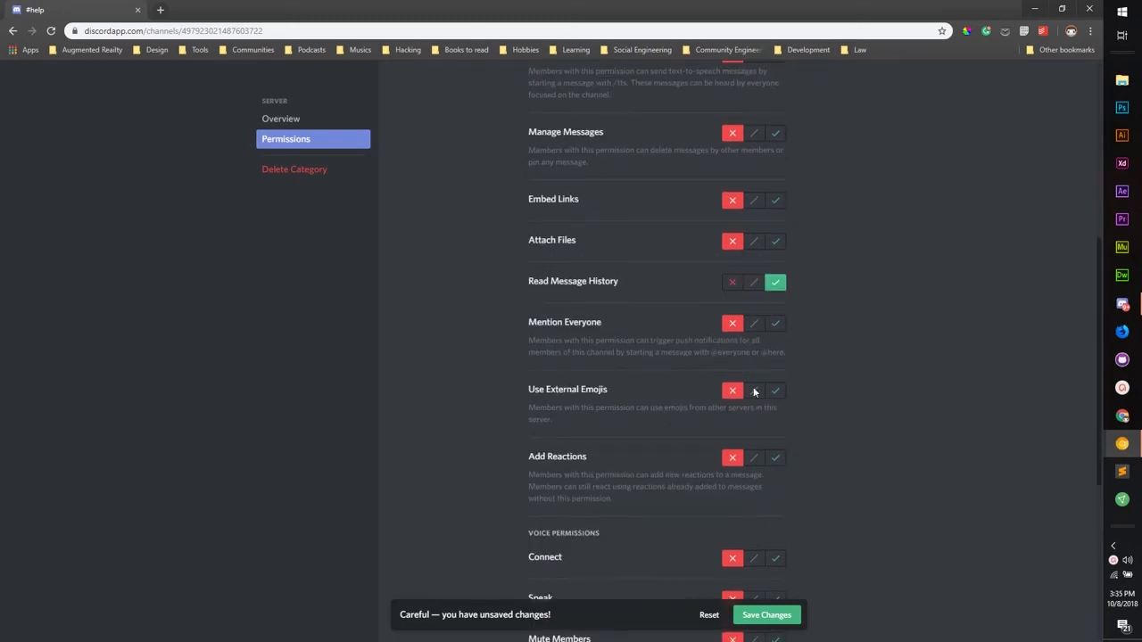
pyautogui.click(767, 616)
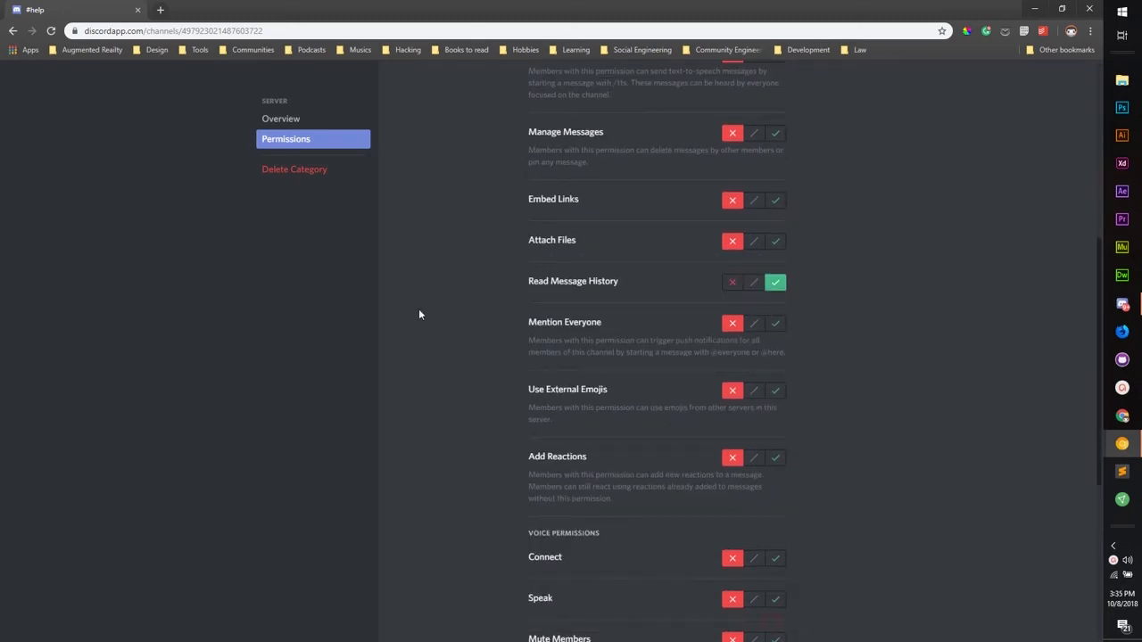
# Add the Admin role to the Server category's permission roles.
pyautogui.scroll(5, 496, 218)
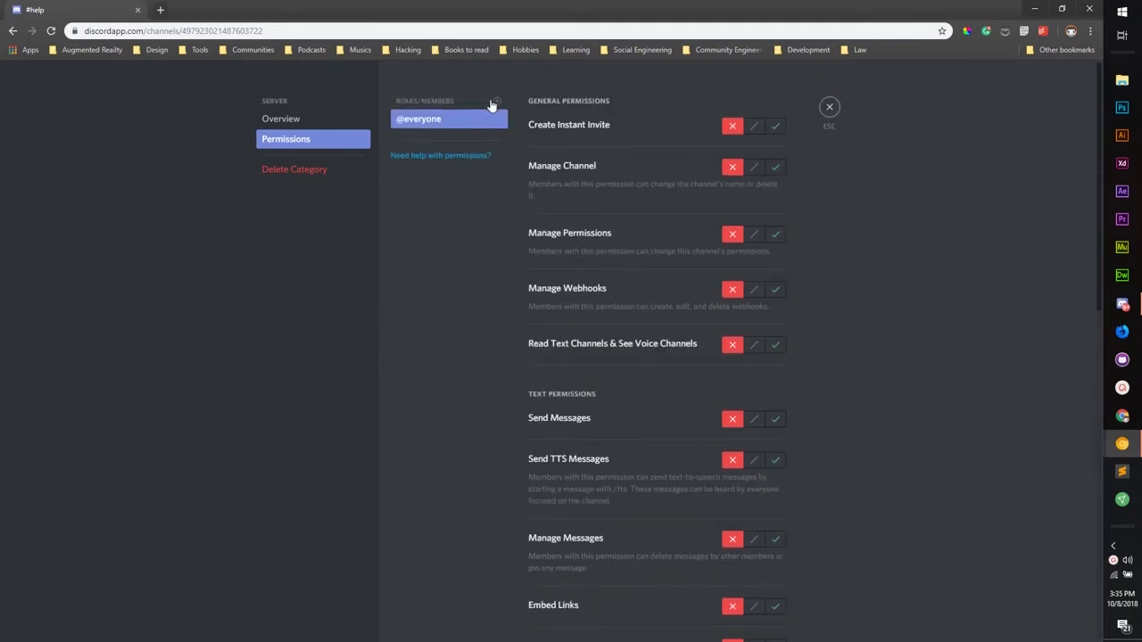
pyautogui.click(495, 103)
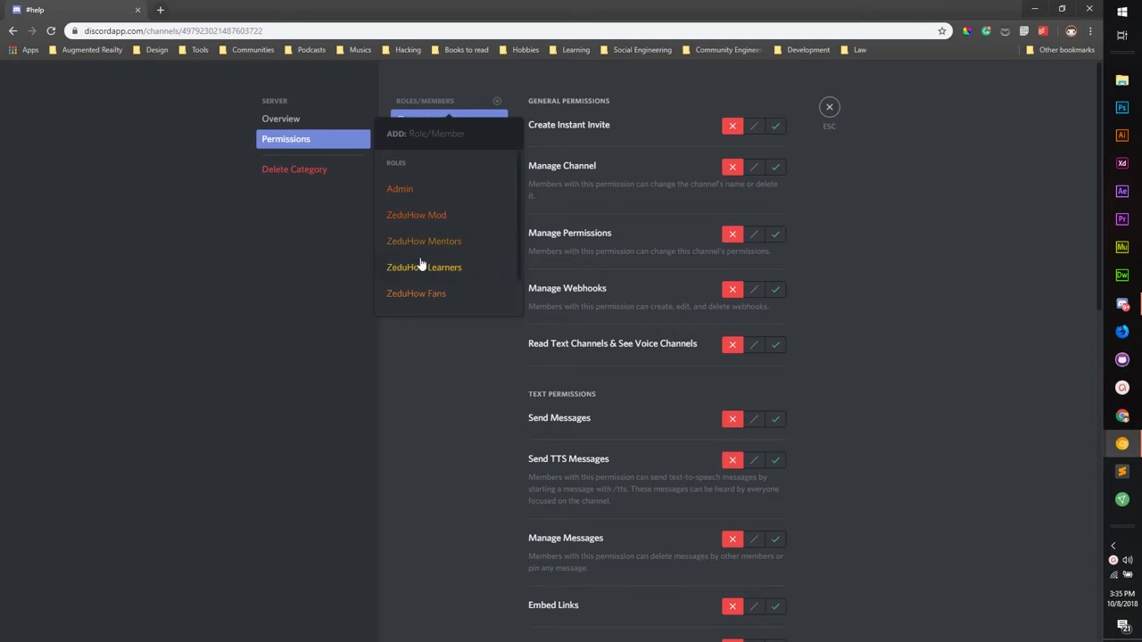
pyautogui.click(408, 190)
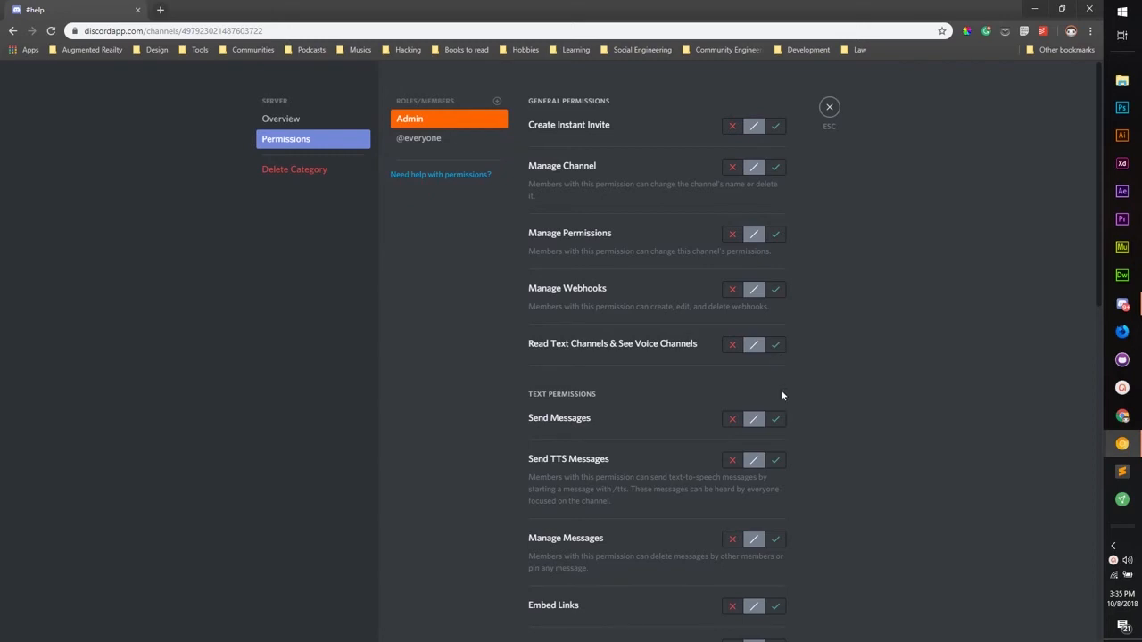
# Allow the Admin role Send Messages and Attach Files in the Server category, save the changes and close the category settings.
pyautogui.click(776, 419)
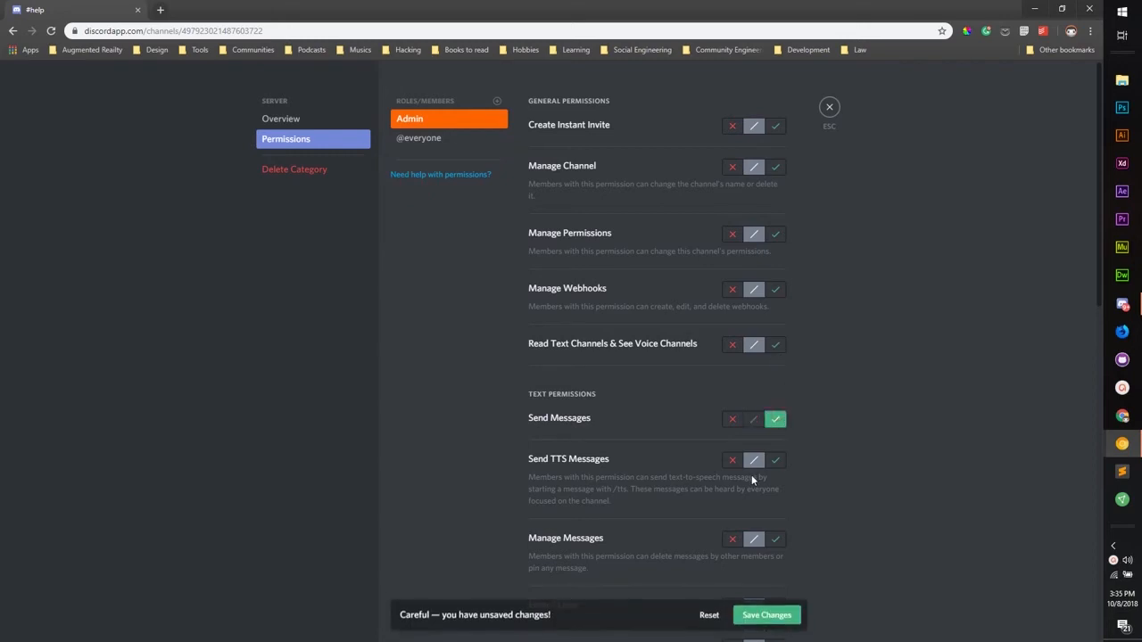
pyautogui.scroll(-3, 753, 480)
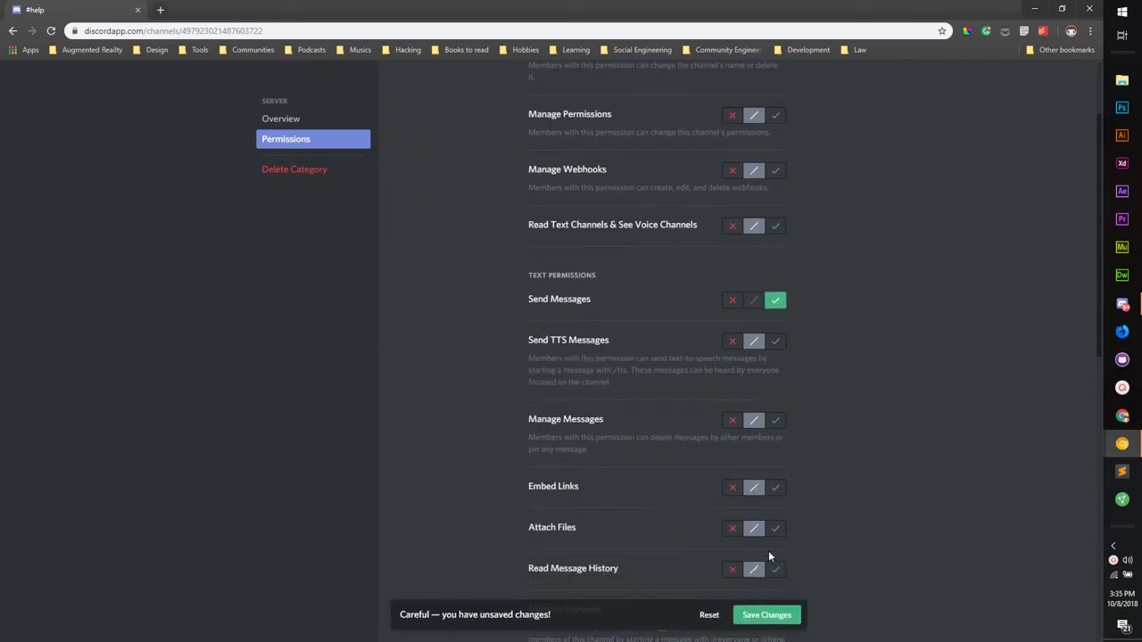
pyautogui.click(775, 528)
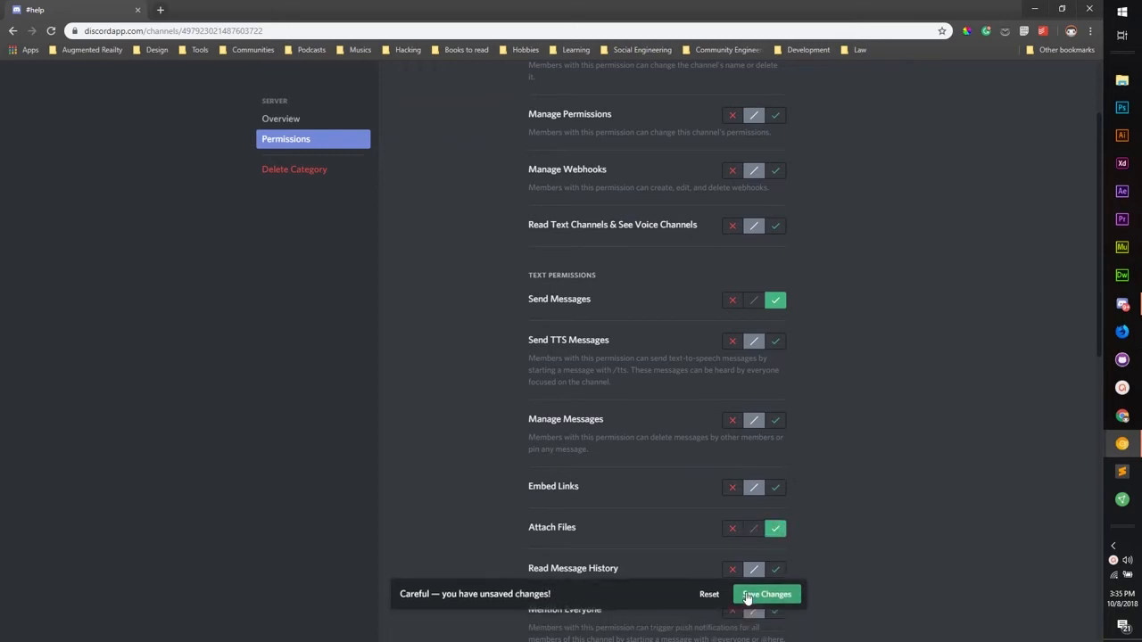
pyautogui.click(748, 595)
pyautogui.scroll(3, 455, 174)
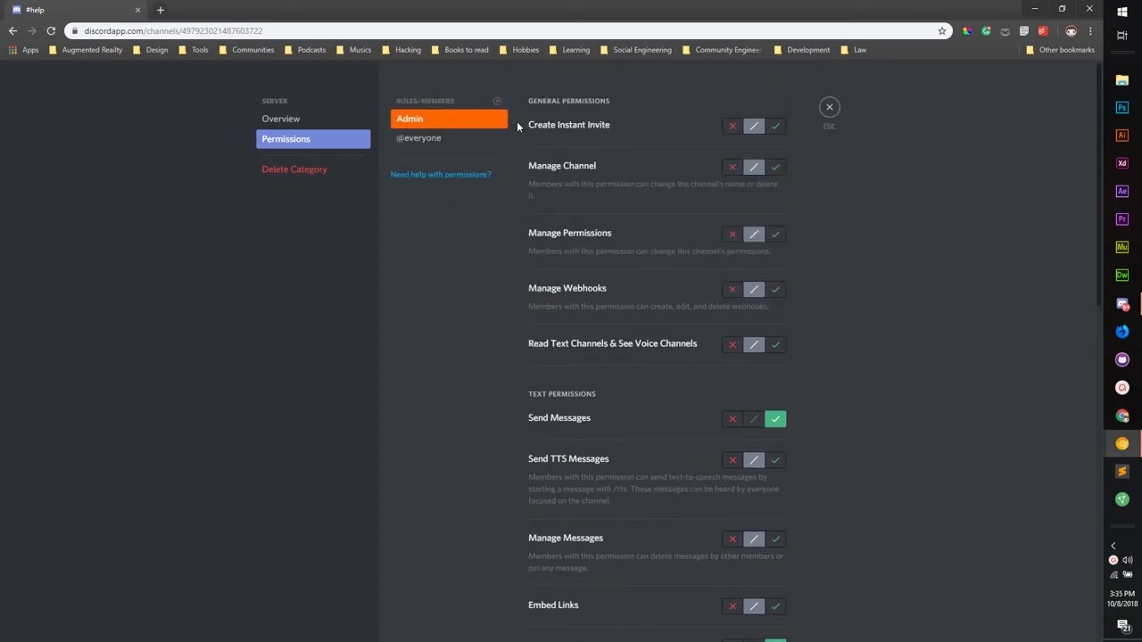
pyautogui.click(830, 106)
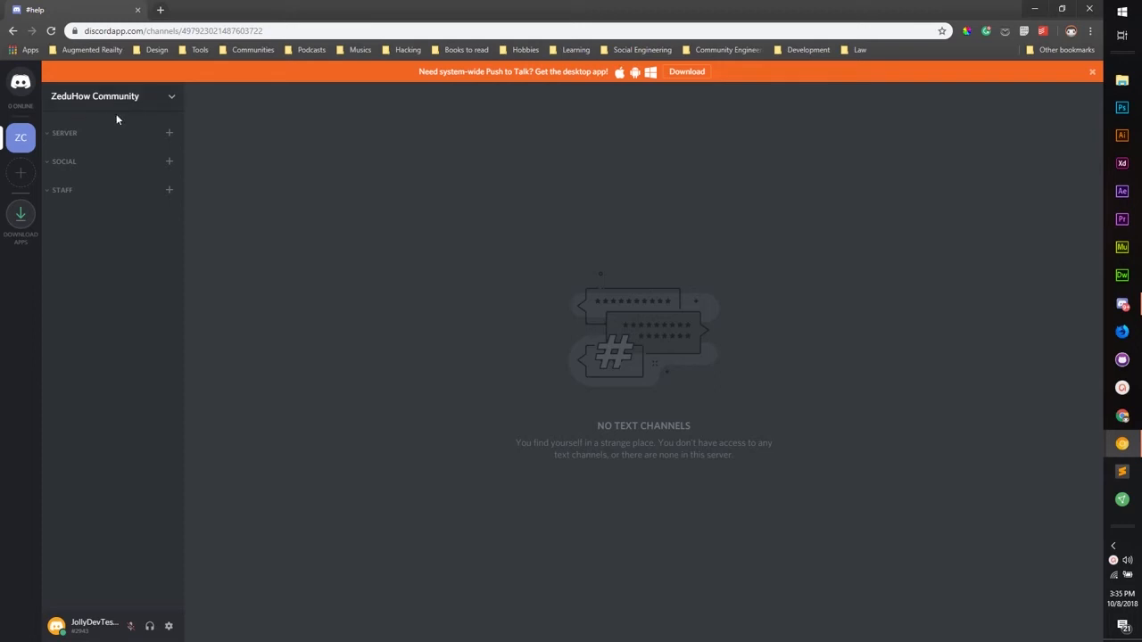
# Create two non-private text channels named rules and updates in the Server category.
pyautogui.click(169, 134)
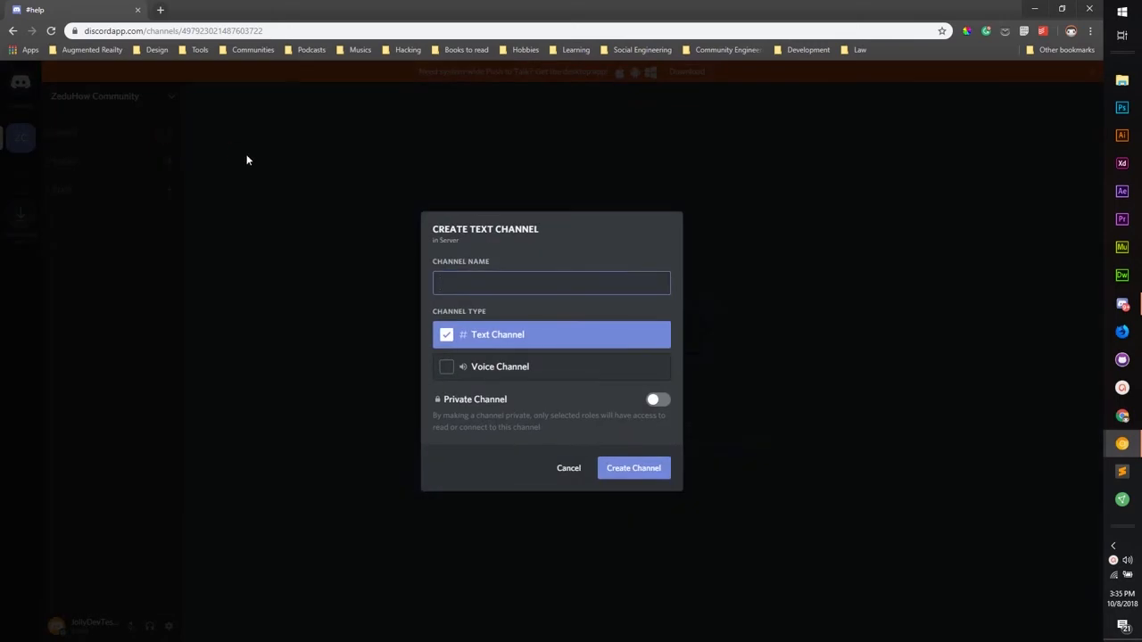
pyautogui.write('rules')
pyautogui.press('Return')
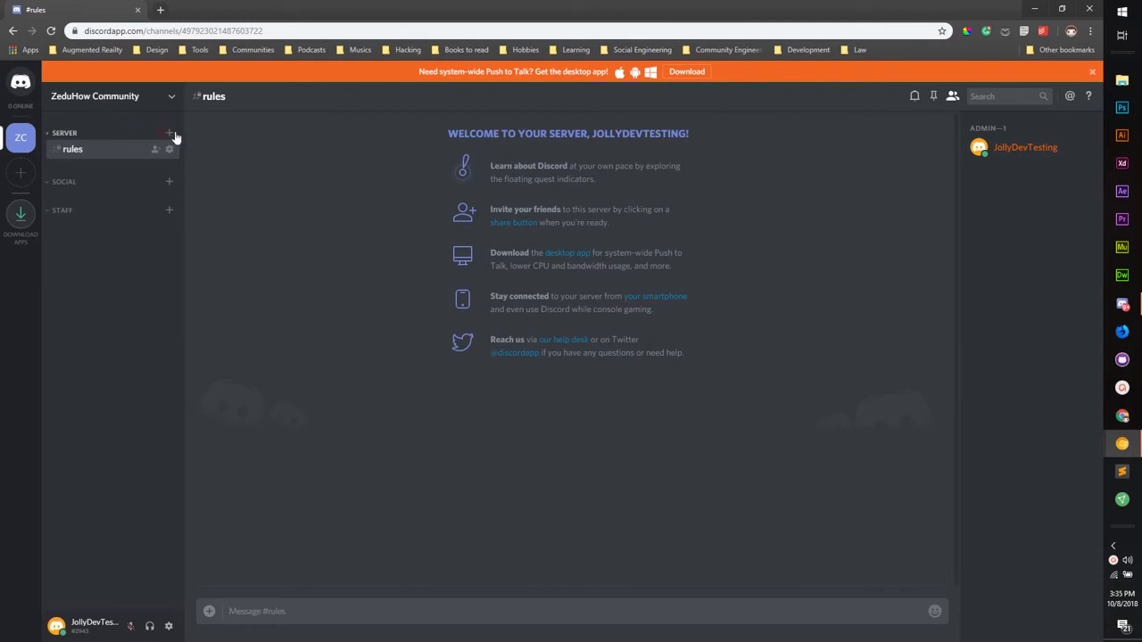
pyautogui.click(169, 134)
pyautogui.write('updates')
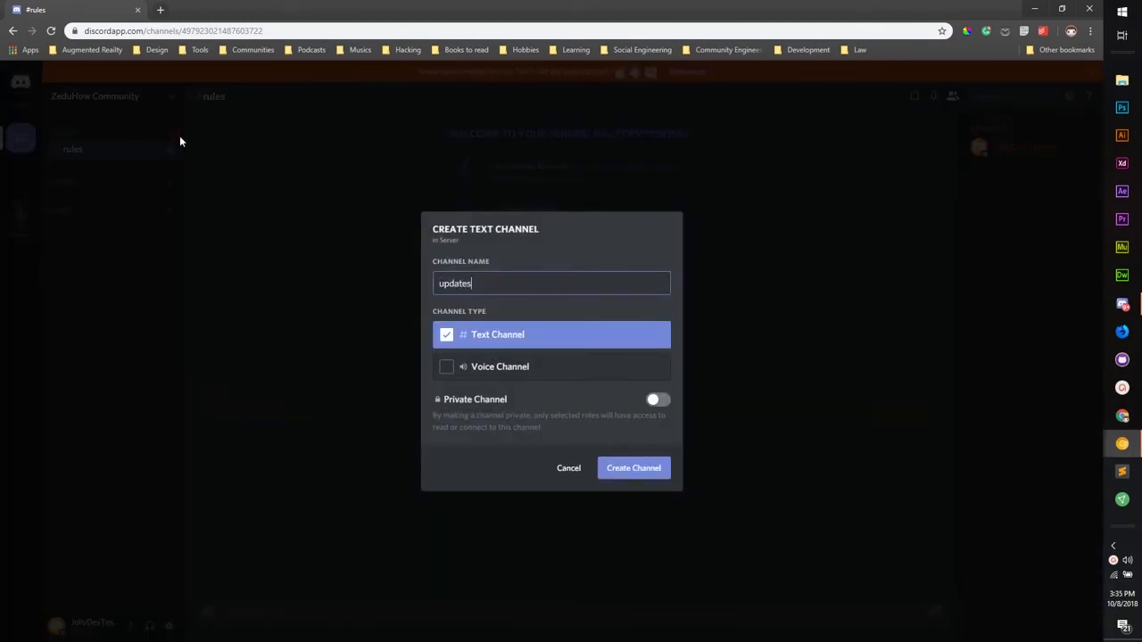
pyautogui.press('Return')
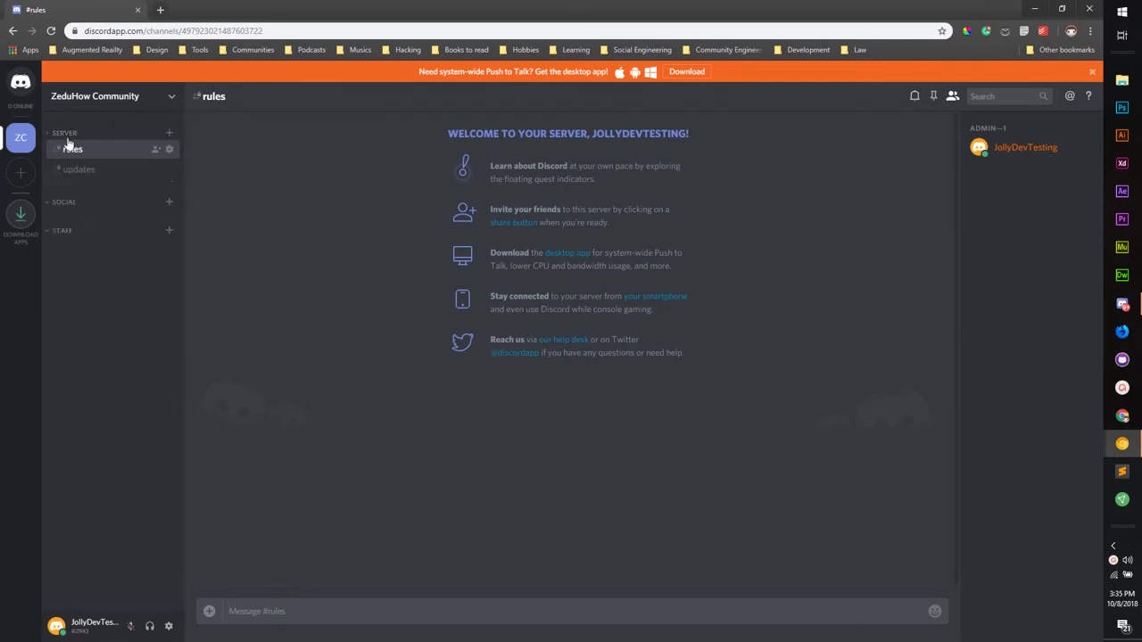
# Create a non-private text channel named videos in the Server category.
pyautogui.click(169, 133)
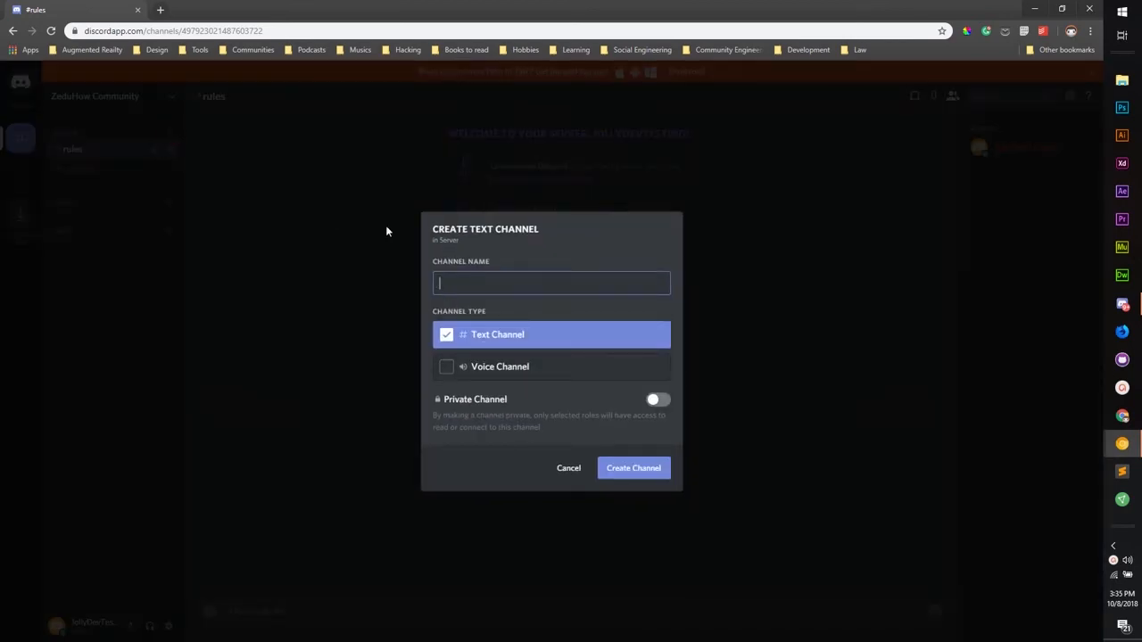
pyautogui.write('video')
pyautogui.press('BackSpace')
pyautogui.write('os')
pyautogui.press('Return')
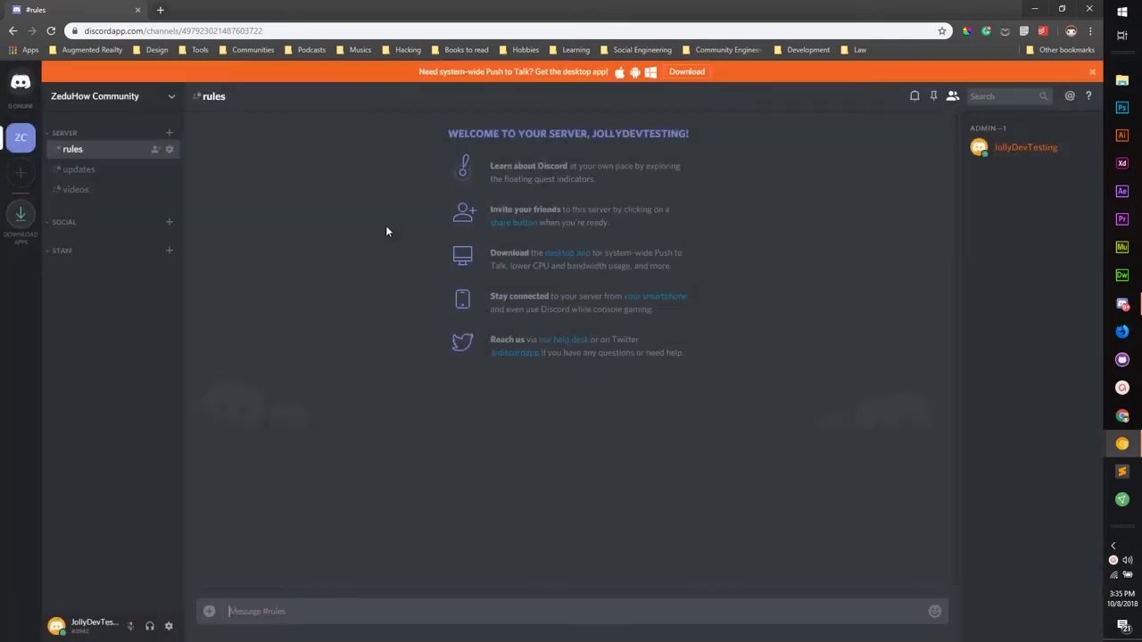
# Collapse the Server category and create a non-private text channel named lounge in the Social category.
pyautogui.click(115, 133)
pyautogui.click(167, 179)
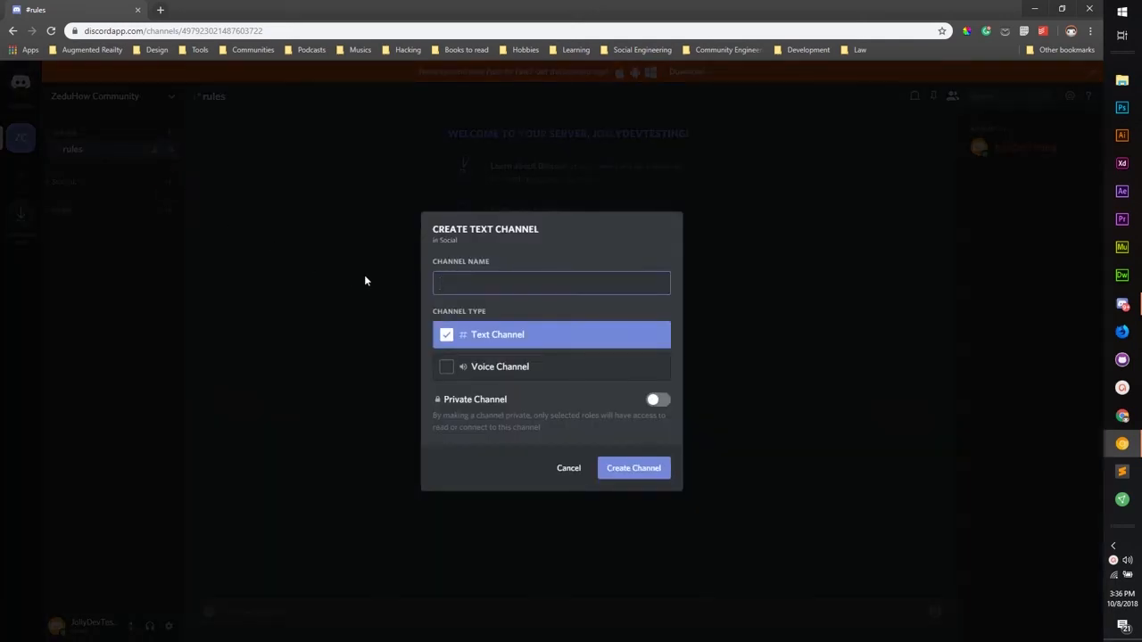
pyautogui.click(275, 237)
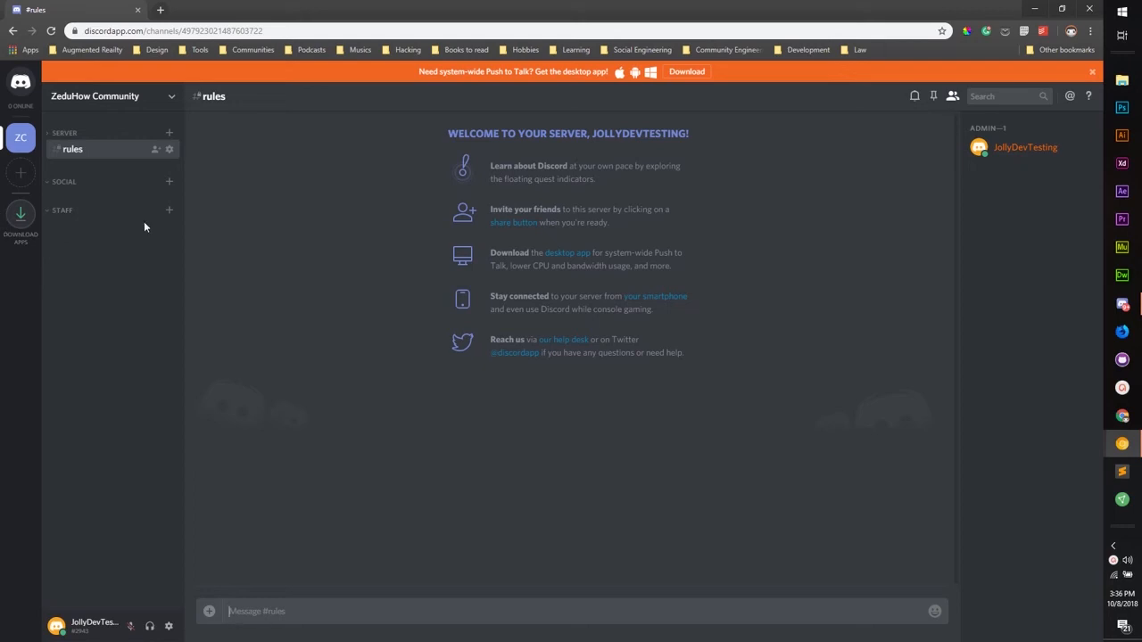
pyautogui.click(169, 182)
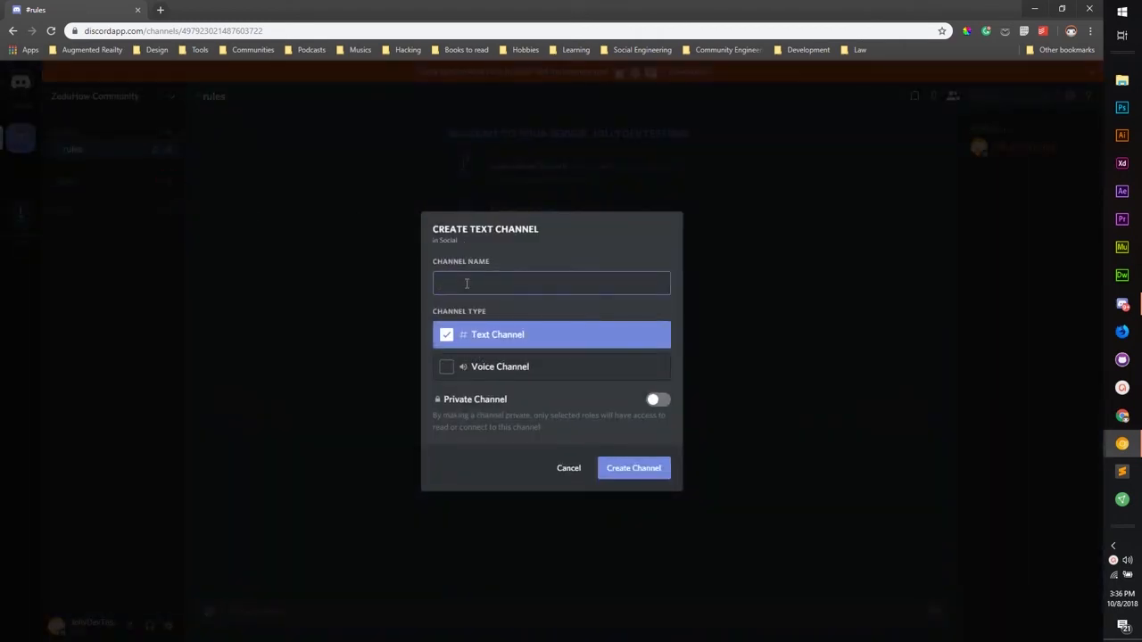
pyautogui.write('lounge')
pyautogui.press('Return')
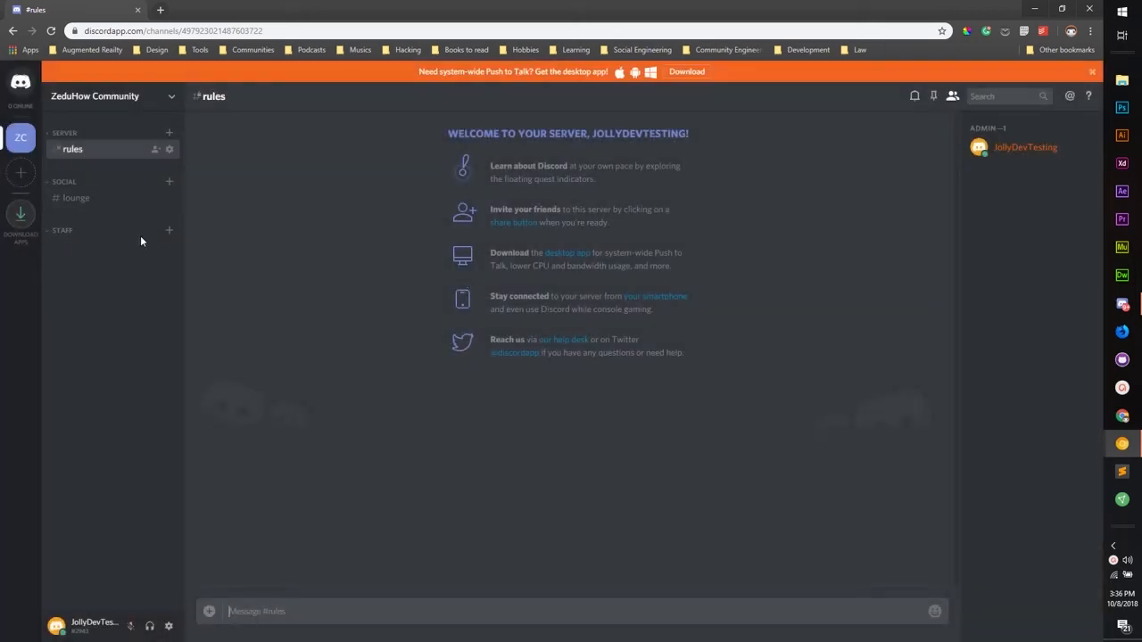
pyautogui.click(170, 231)
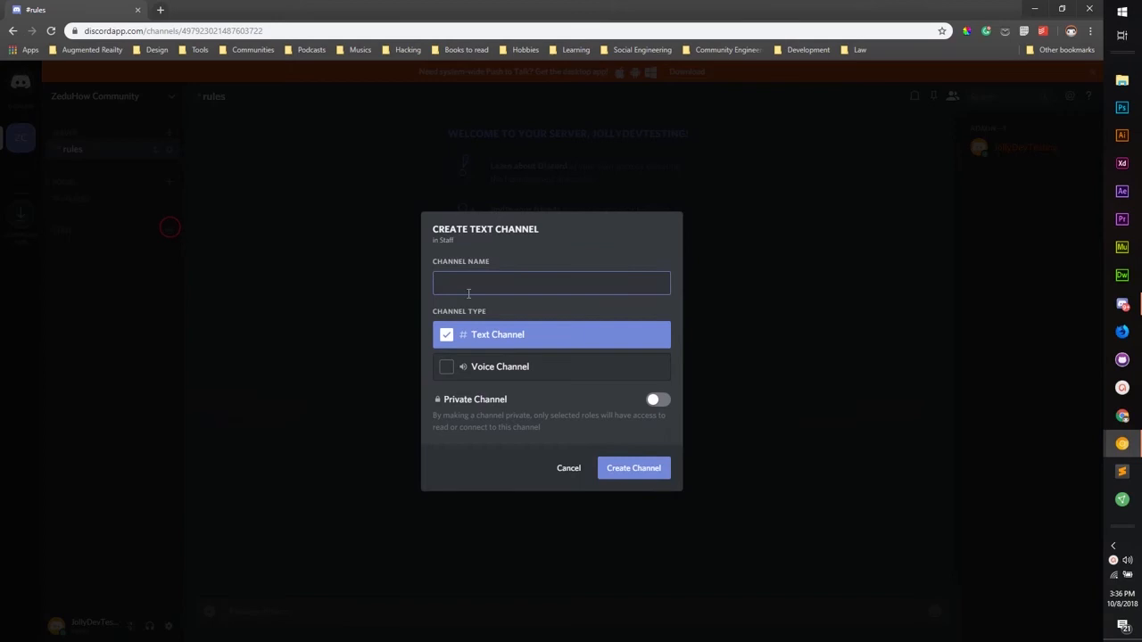
pyautogui.click(576, 471)
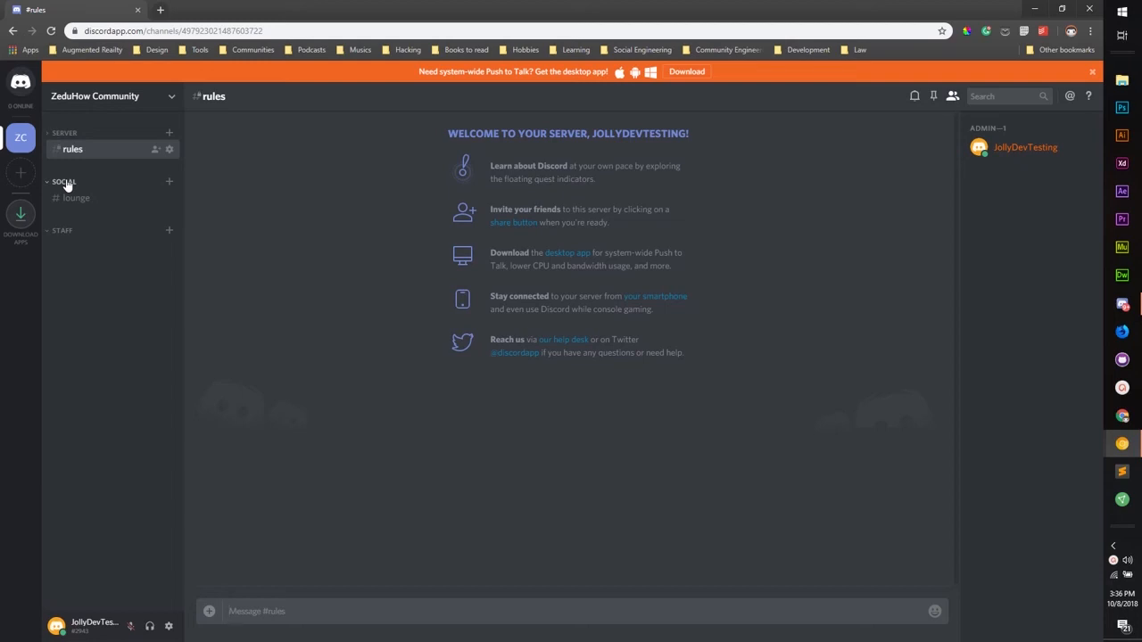
pyautogui.rightClick(93, 233)
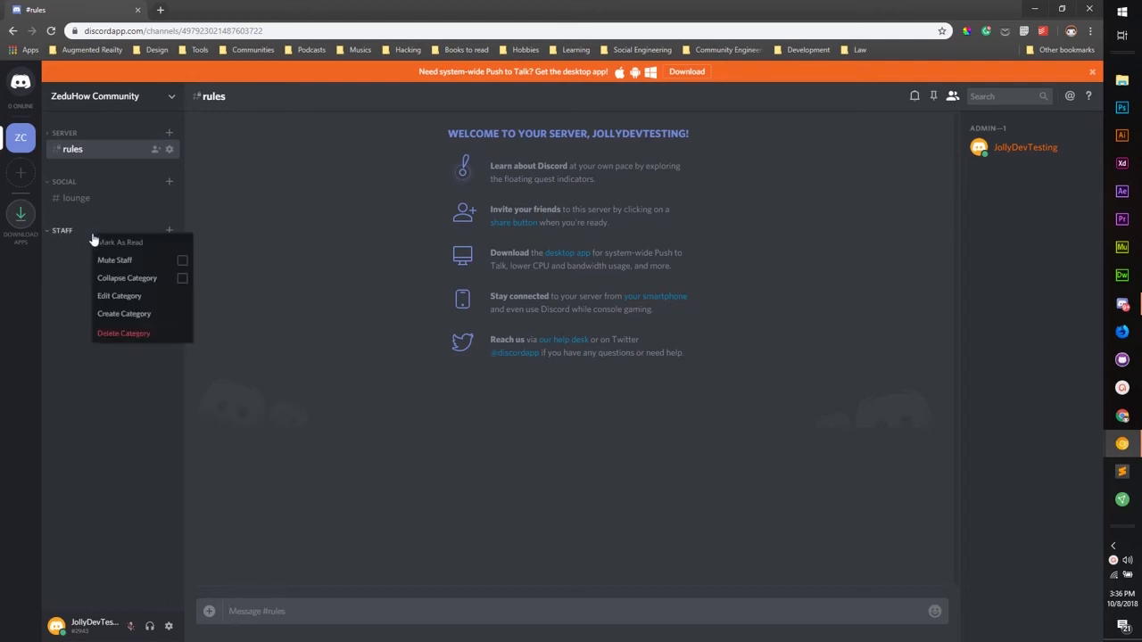
pyautogui.click(105, 305)
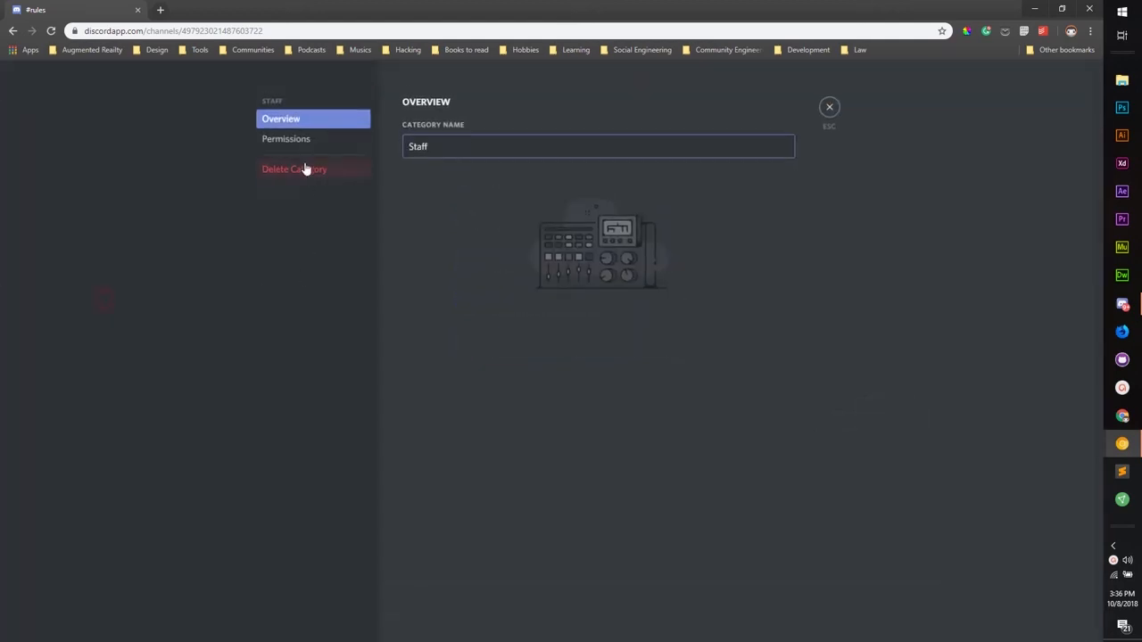
pyautogui.click(312, 144)
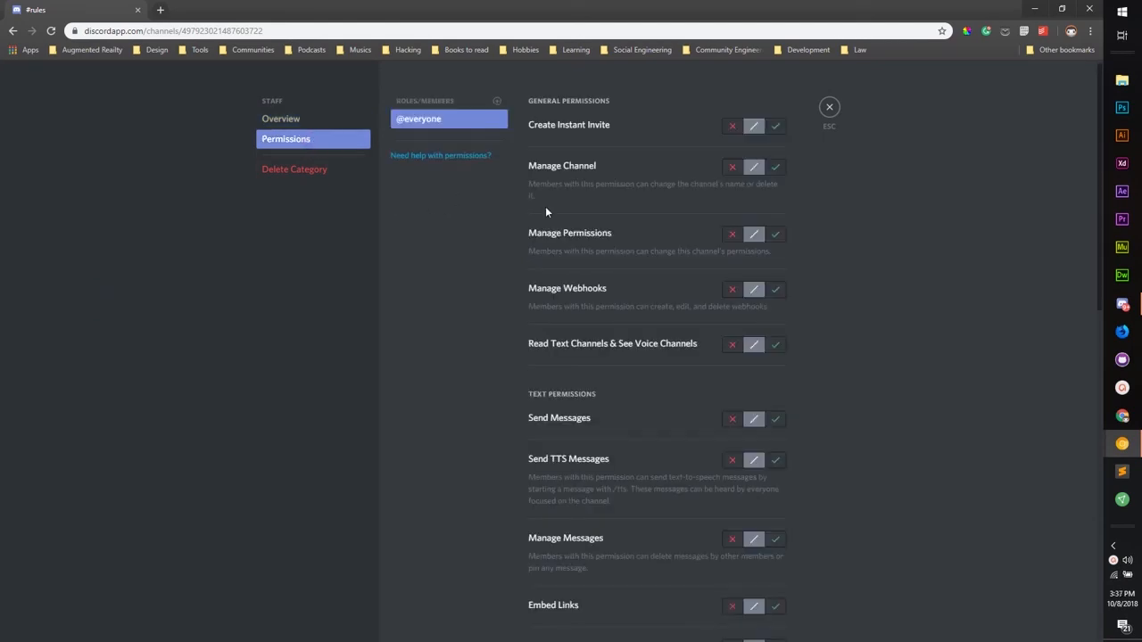
pyautogui.scroll(-10, 598, 285)
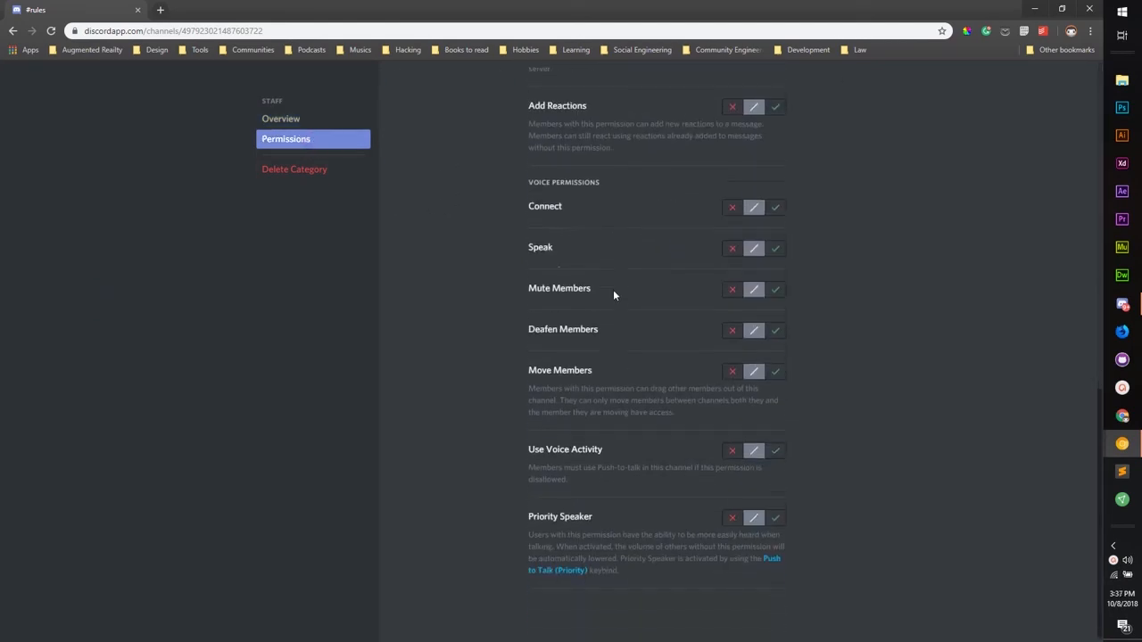
pyautogui.scroll(10, 635, 295)
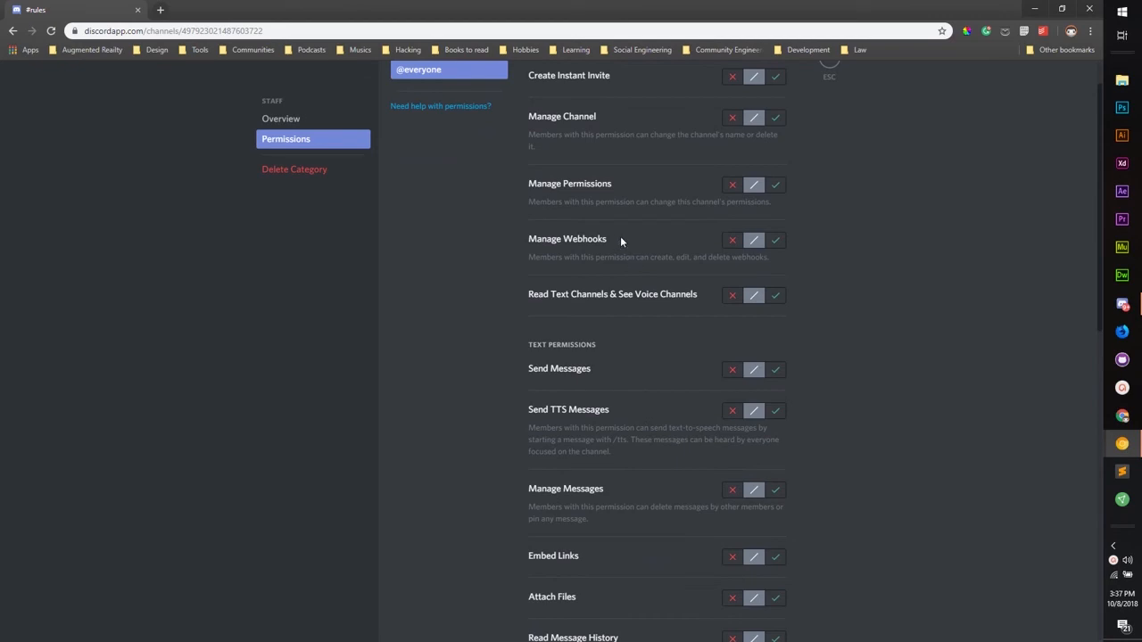
pyautogui.scroll(1, 855, 81)
pyautogui.click(829, 107)
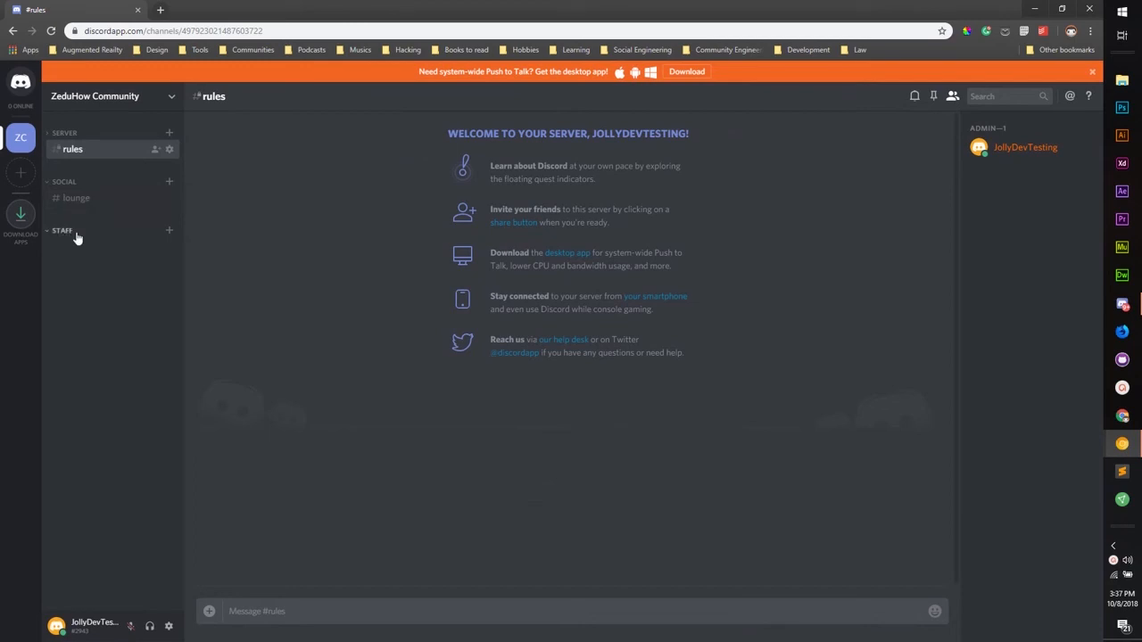
# Delete the existing Staff category.
pyautogui.rightClick(76, 233)
pyautogui.click(112, 347)
pyautogui.rightClick(100, 232)
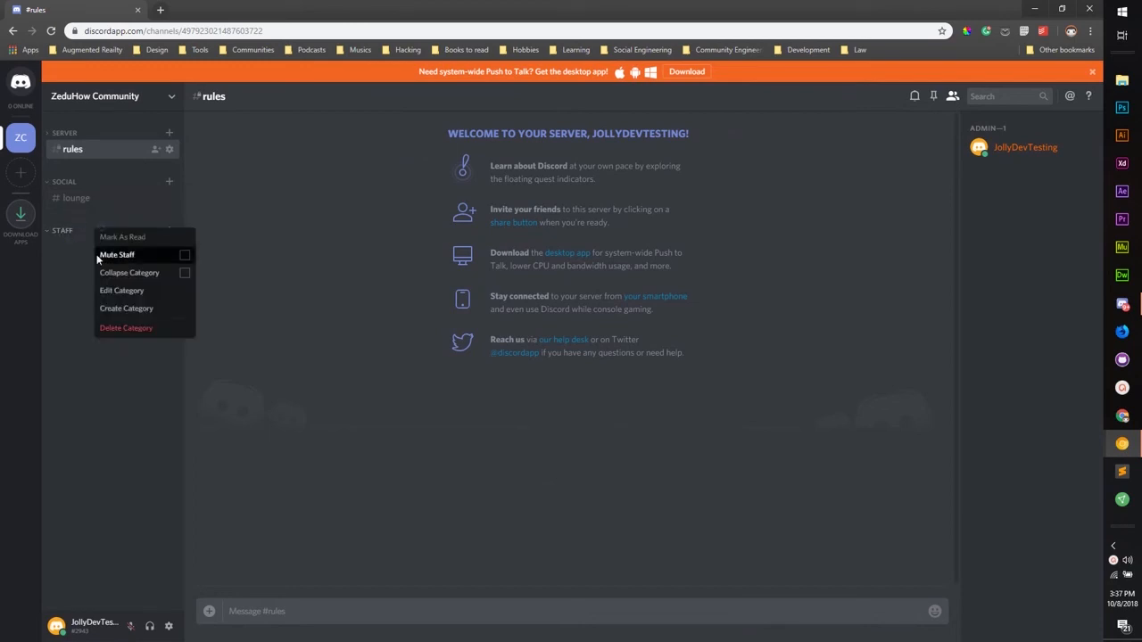
pyautogui.click(122, 329)
pyautogui.click(632, 388)
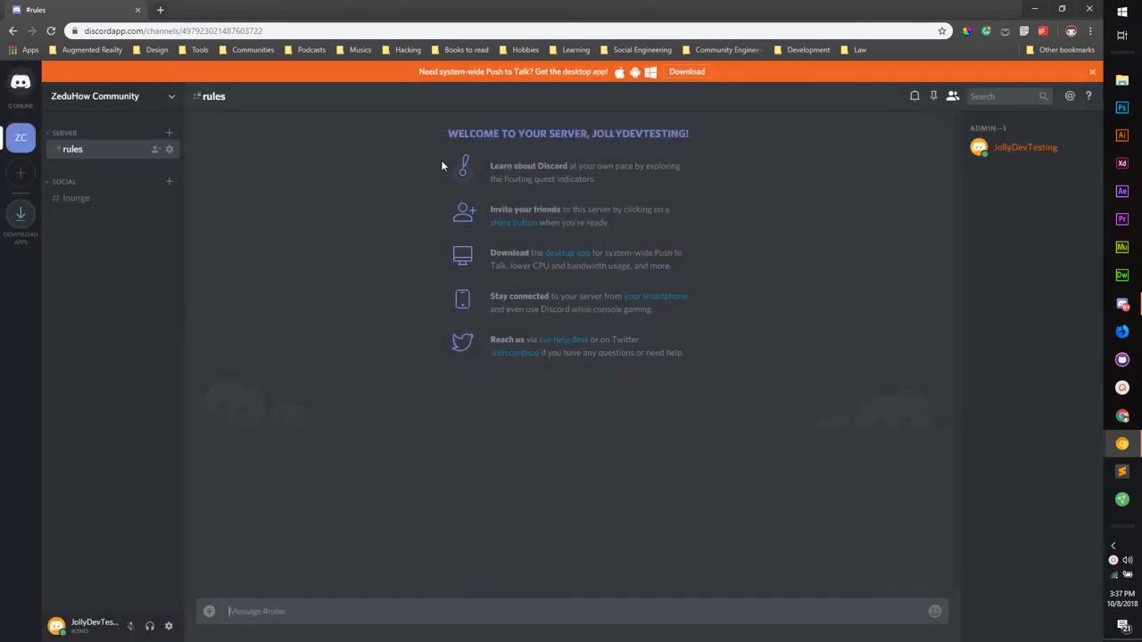
# Create a private category named Staff that only the ZeduHow Mod and Admin roles can access.
pyautogui.click(109, 100)
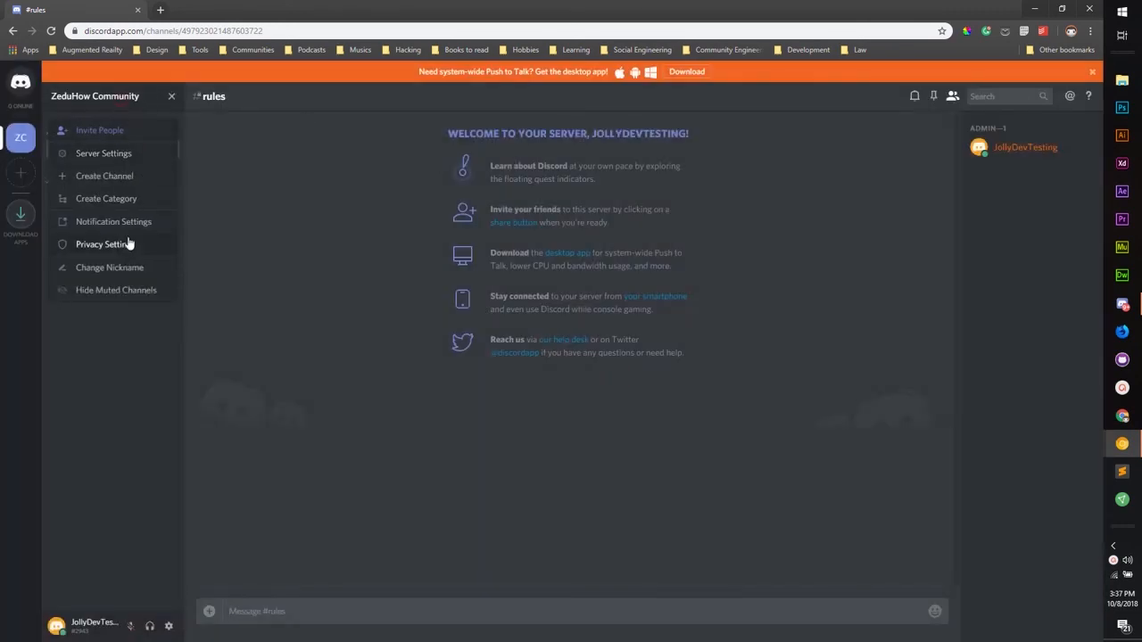
pyautogui.click(102, 198)
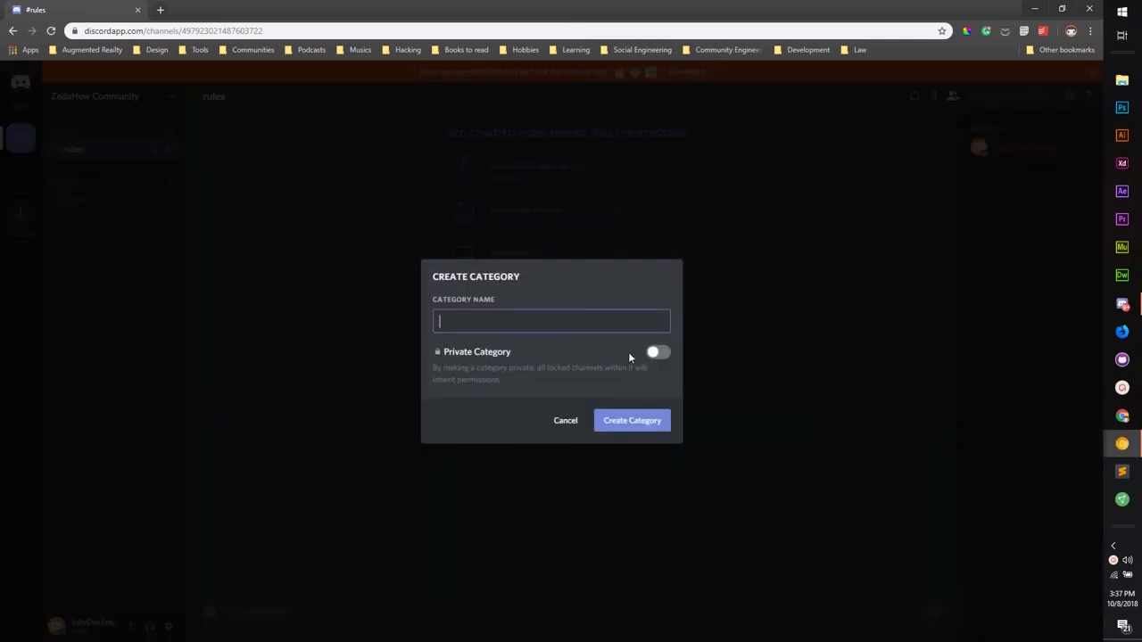
pyautogui.click(651, 357)
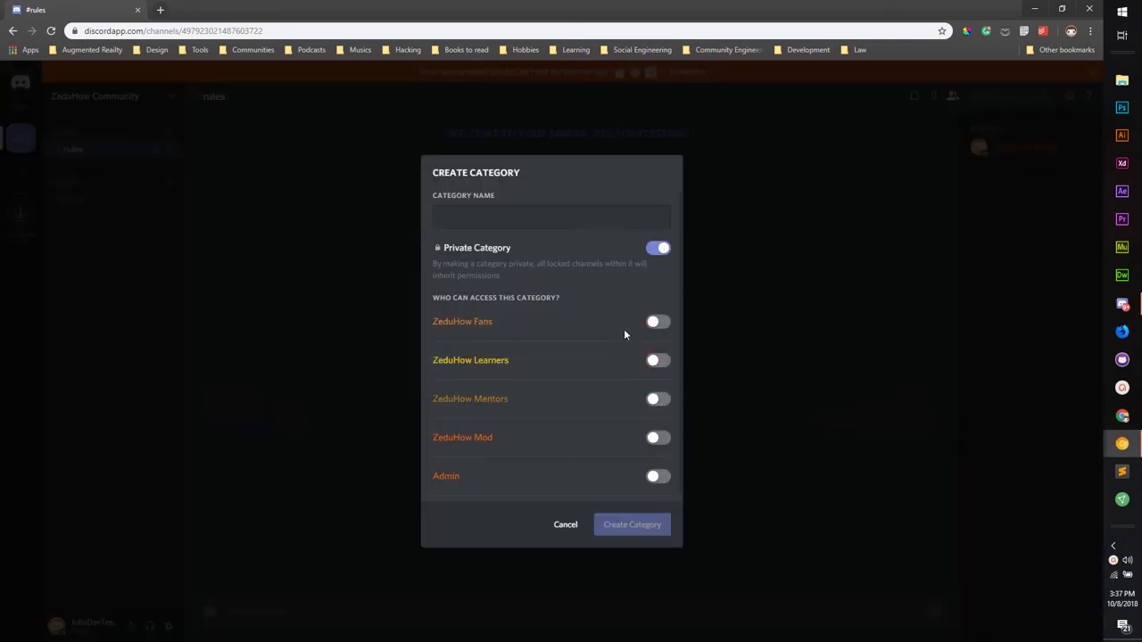
pyautogui.scroll(-1, 583, 355)
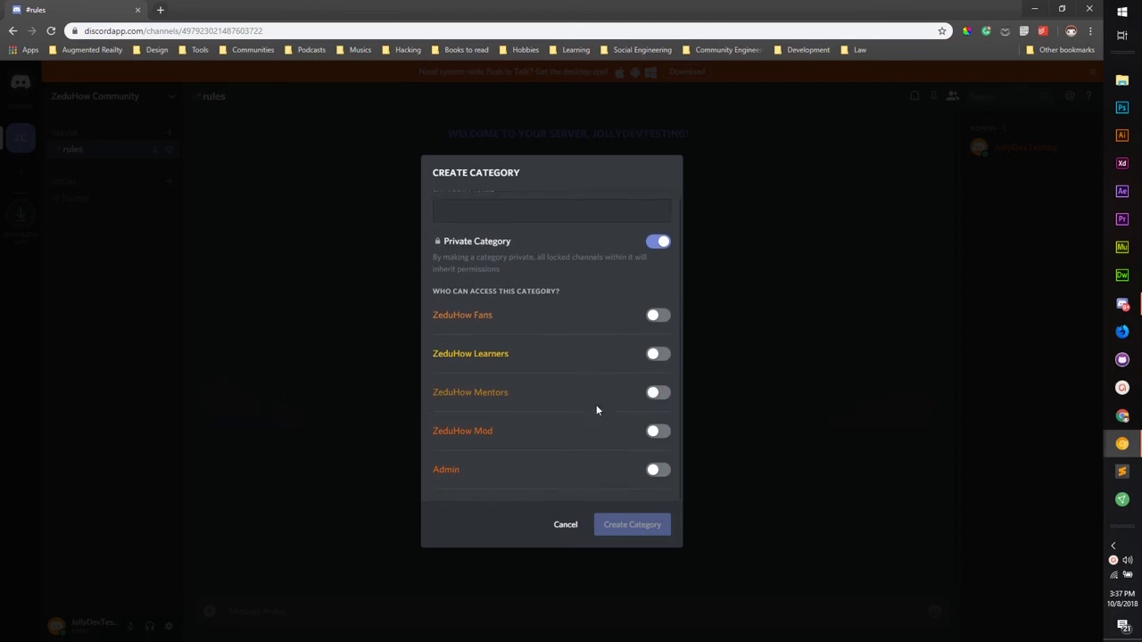
pyautogui.click(652, 471)
pyautogui.click(657, 433)
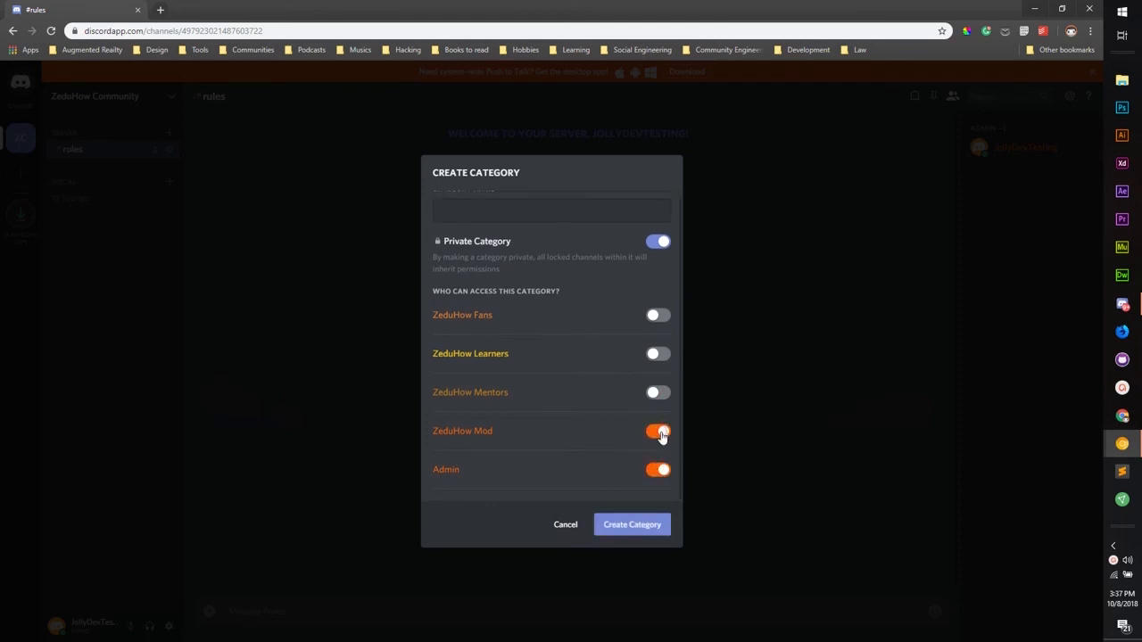
pyautogui.click(655, 526)
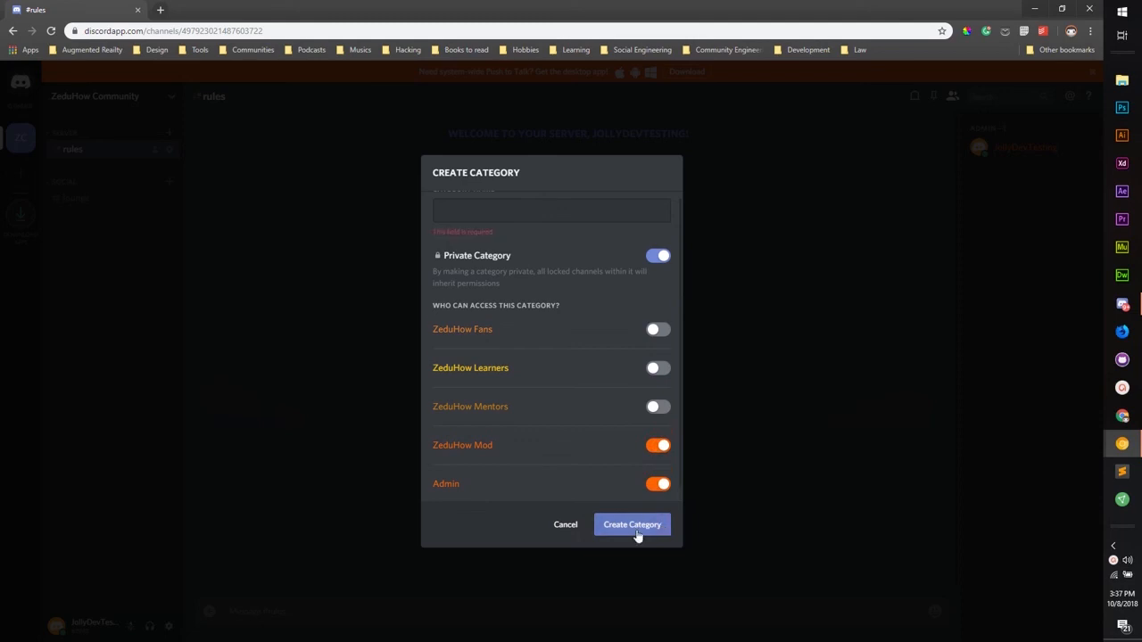
pyautogui.click(577, 218)
pyautogui.write('Staff')
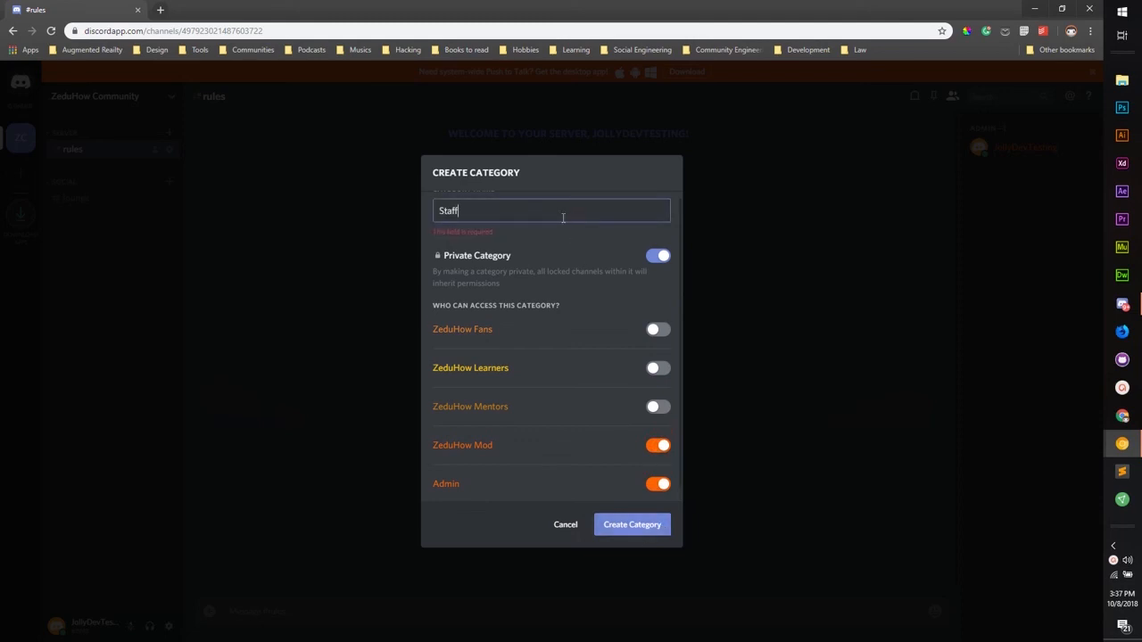
pyautogui.press('Return')
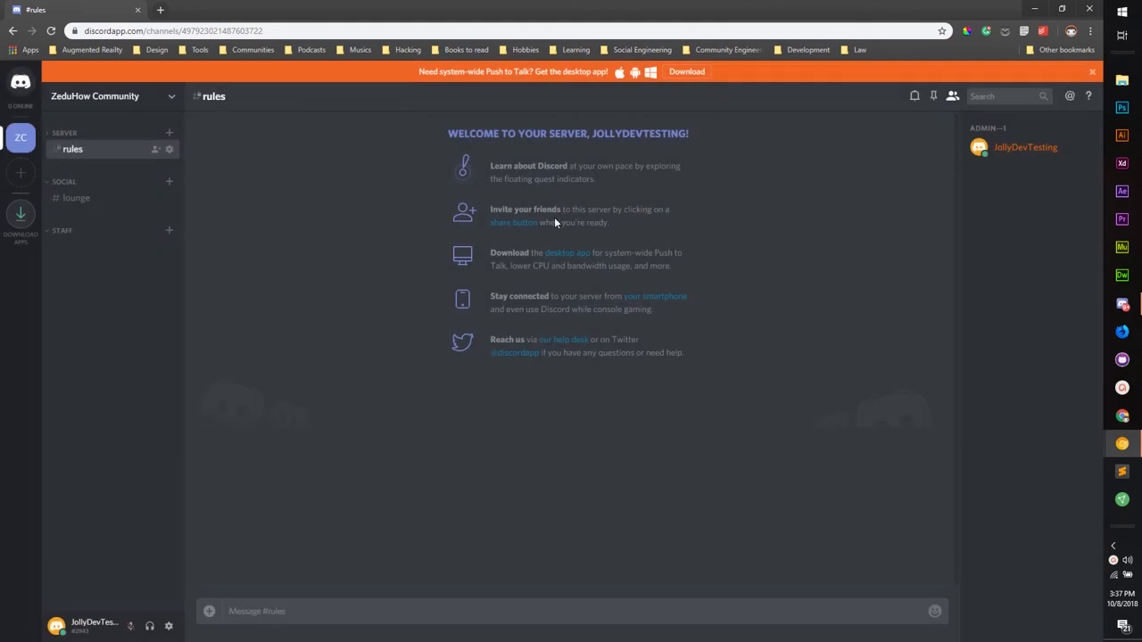
# Create two text channels named gen and users in the Staff category, leaving the private channel option off.
pyautogui.click(170, 231)
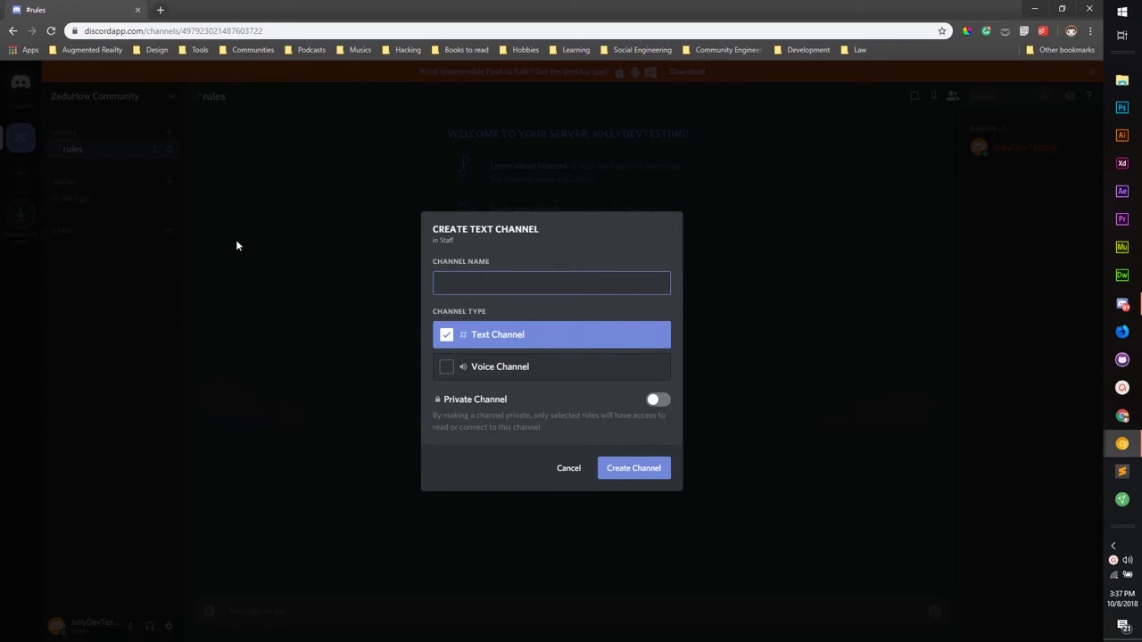
pyautogui.write('gen')
pyautogui.press('Return')
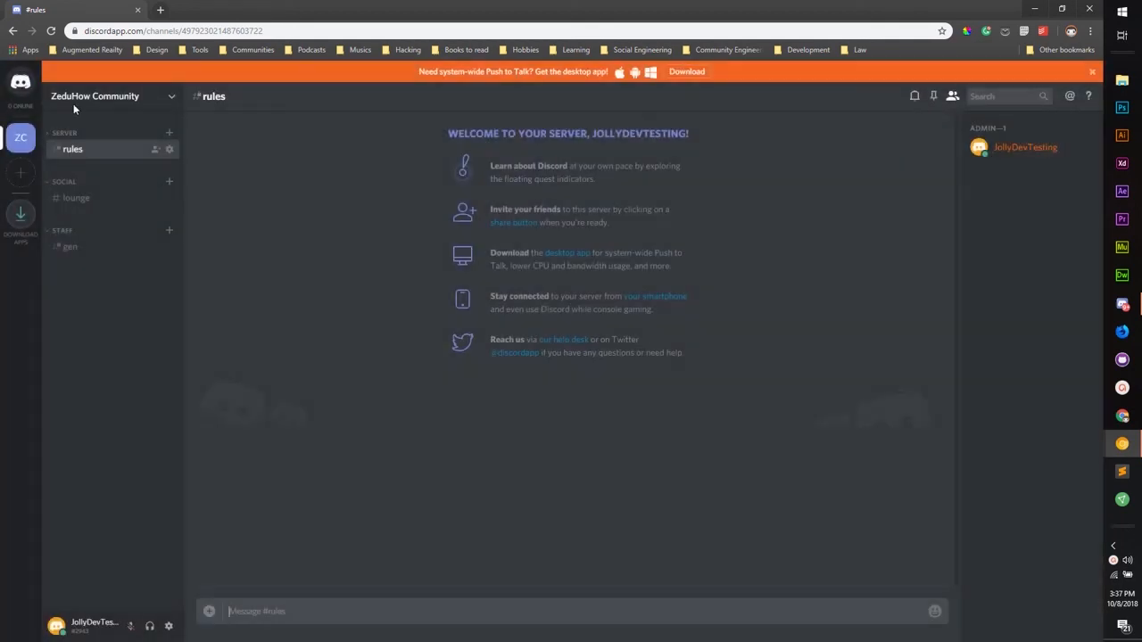
pyautogui.click(168, 230)
pyautogui.write('use')
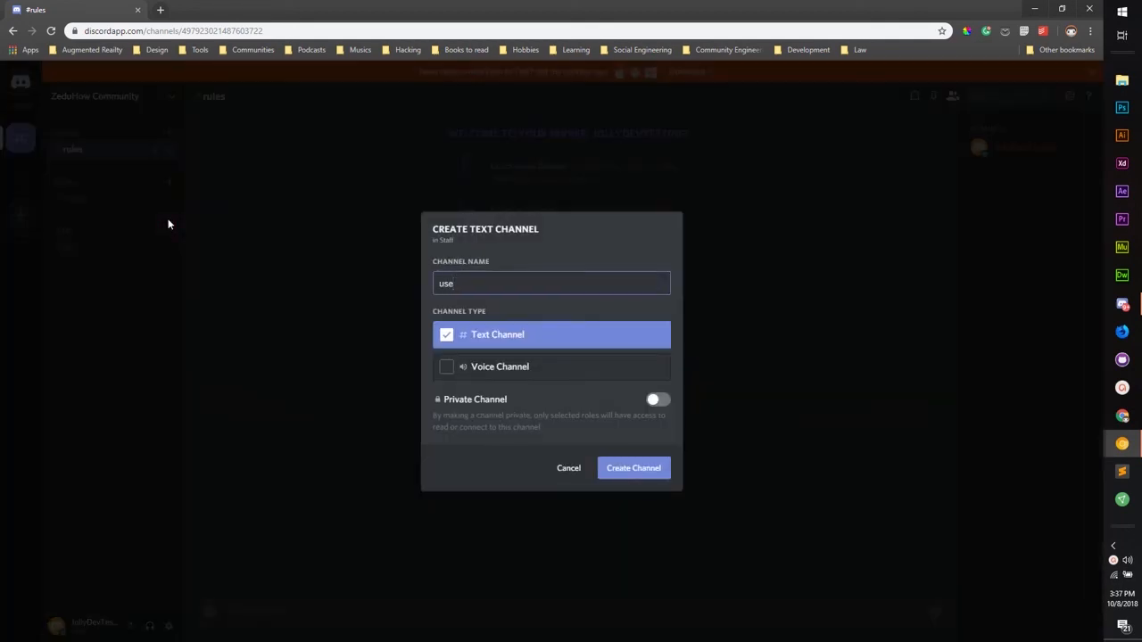
pyautogui.write('rs')
pyautogui.press('Return')
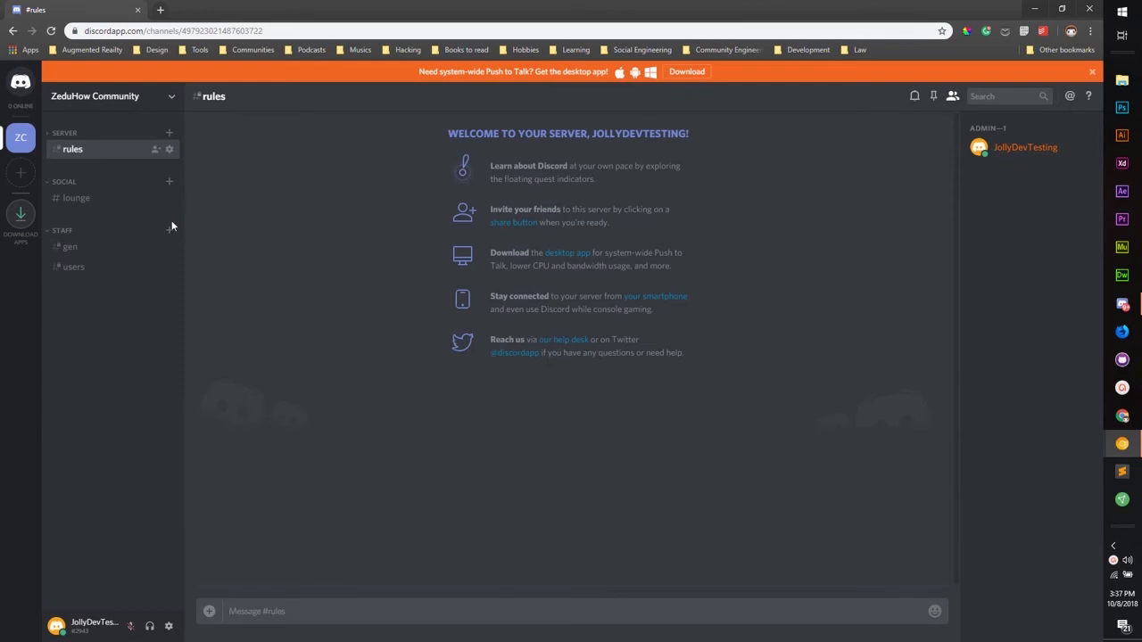
# Create two text channels named robots and files in the Staff category, leaving the private channel option off.
pyautogui.click(168, 230)
pyautogui.write('ro')
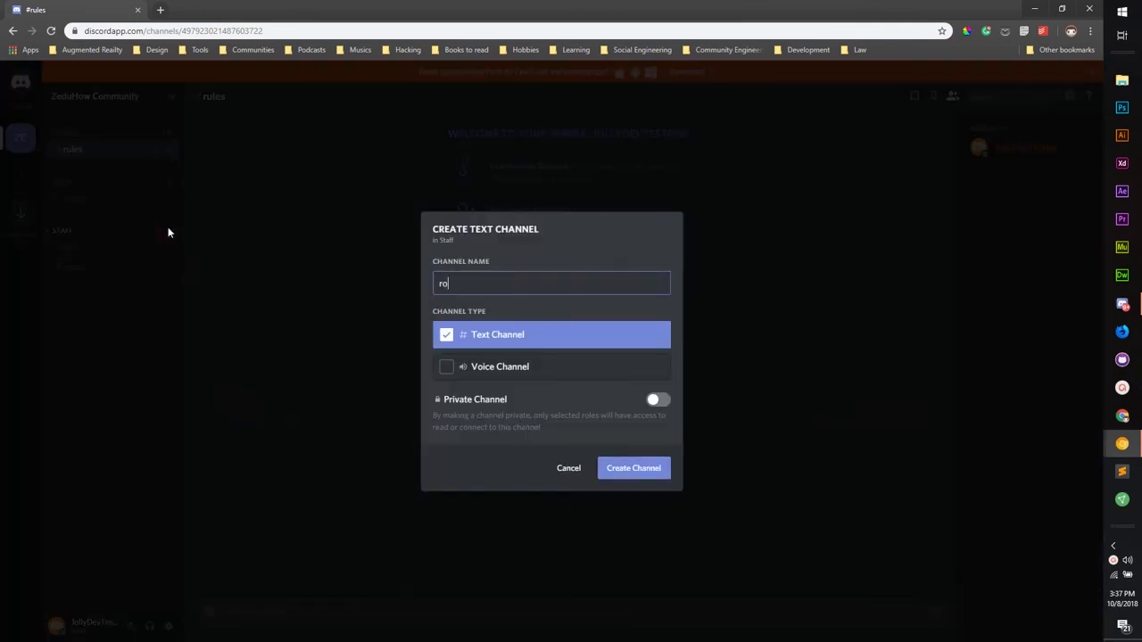
pyautogui.write('bots')
pyautogui.press('Return')
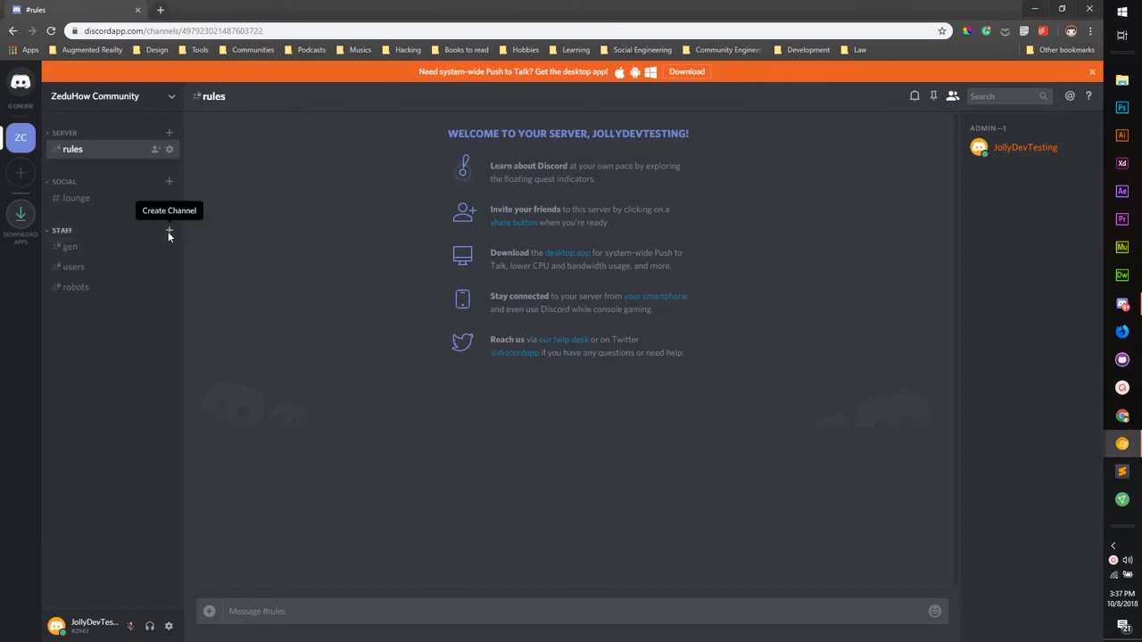
pyautogui.click(169, 231)
pyautogui.write('files')
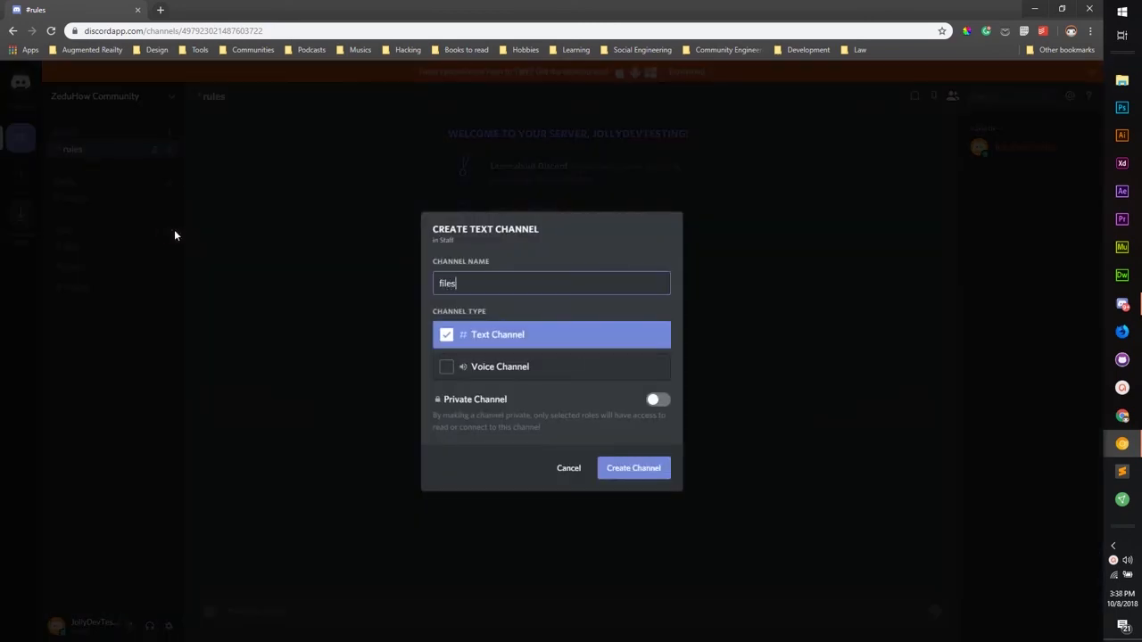
pyautogui.press('Return')
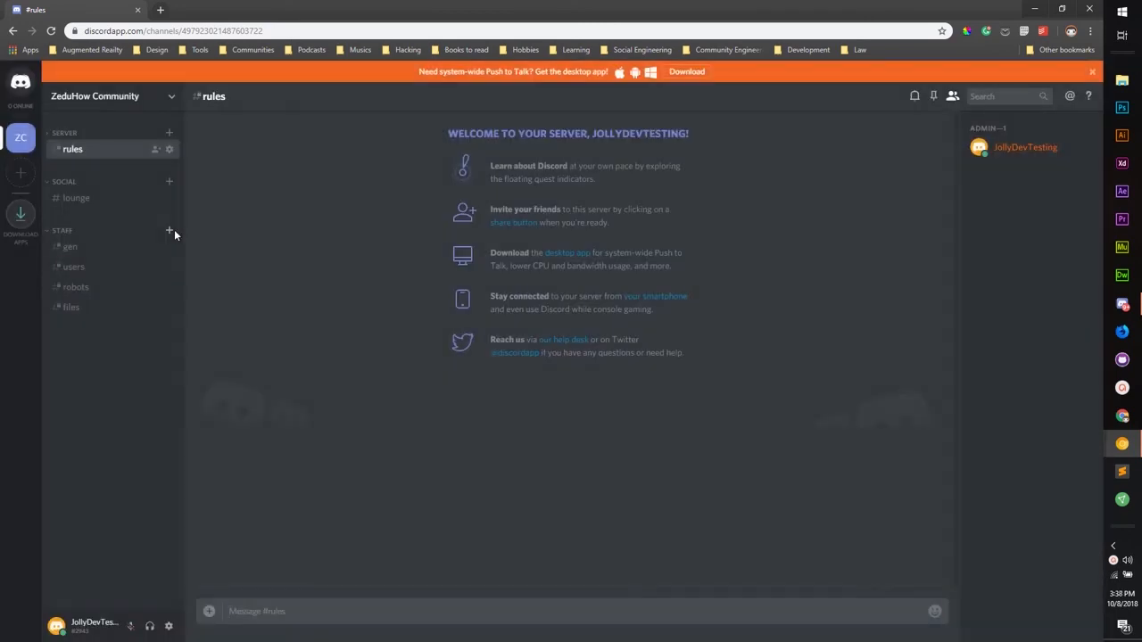